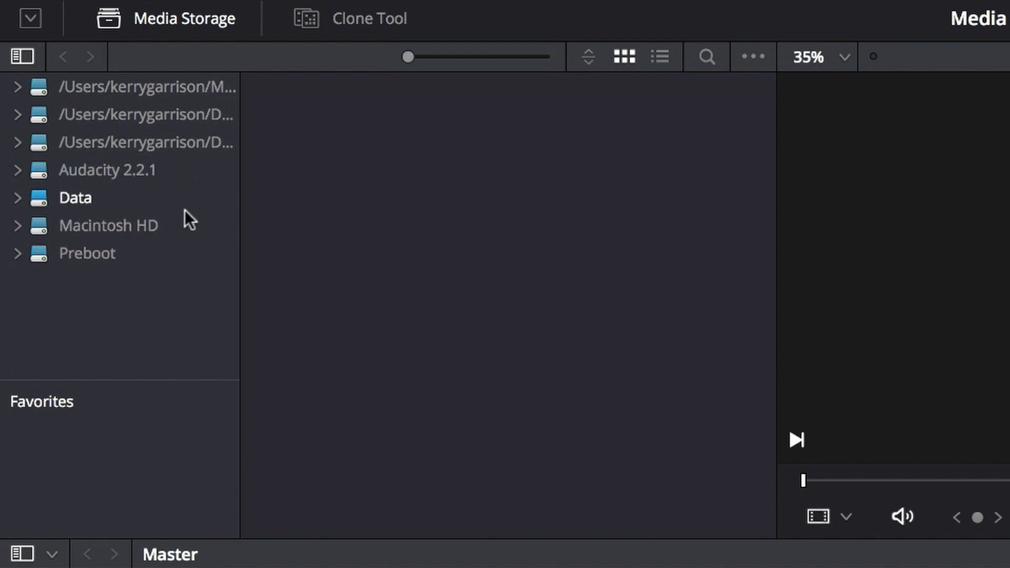
right_click(116, 290)
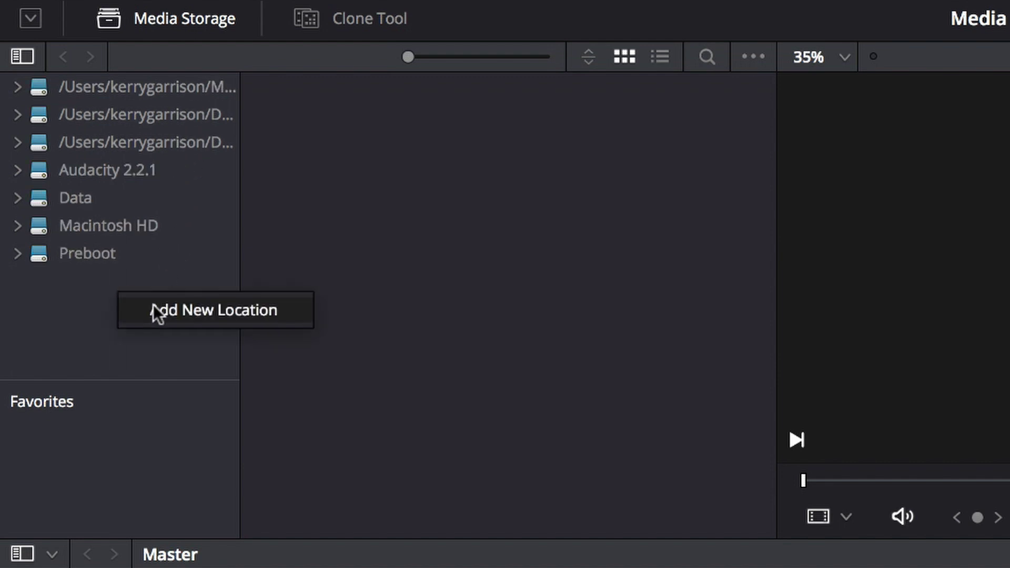
left_click(113, 287)
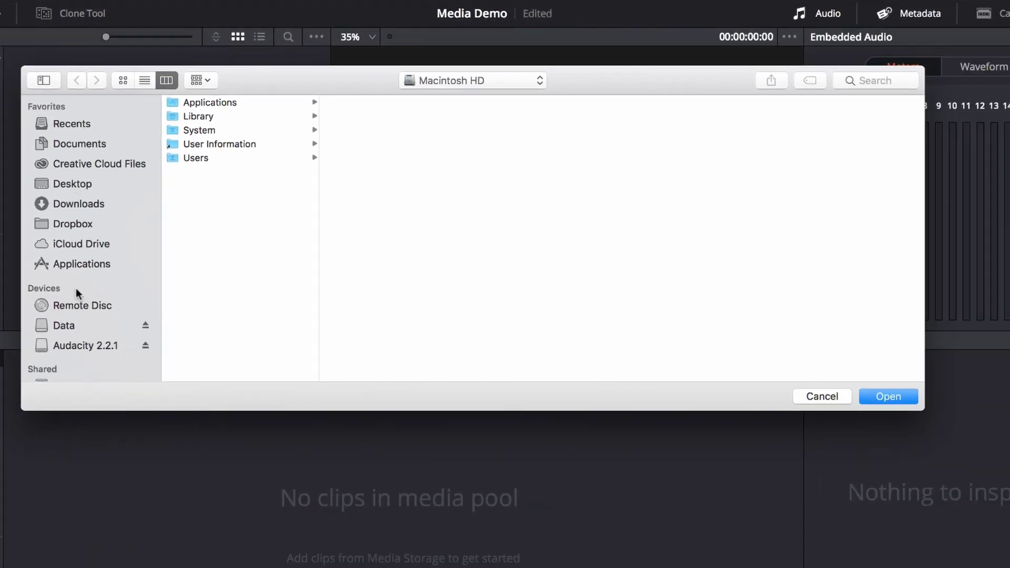
left_click(65, 326)
left_click(70, 223)
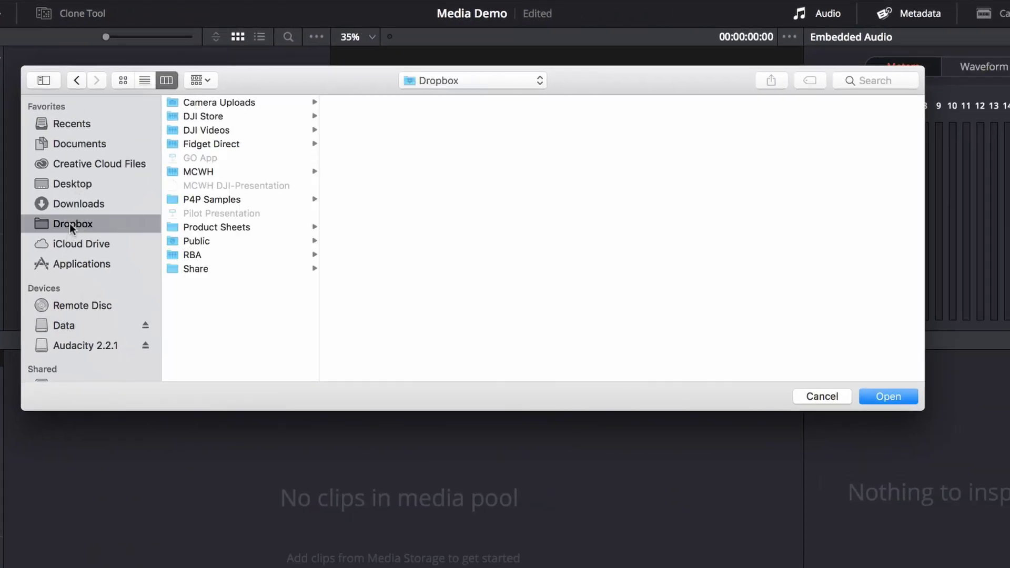
left_click(70, 184)
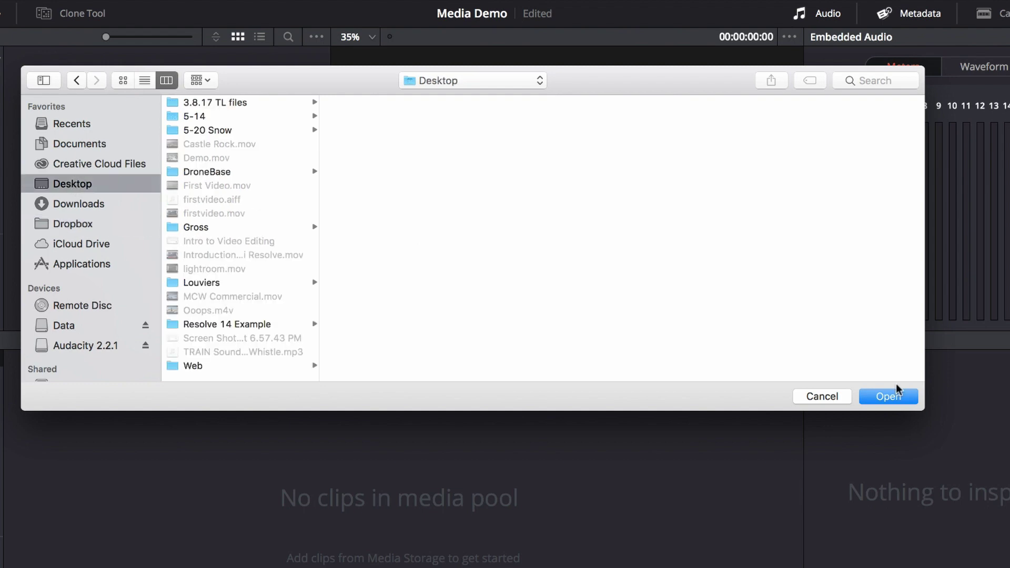
left_click(832, 398)
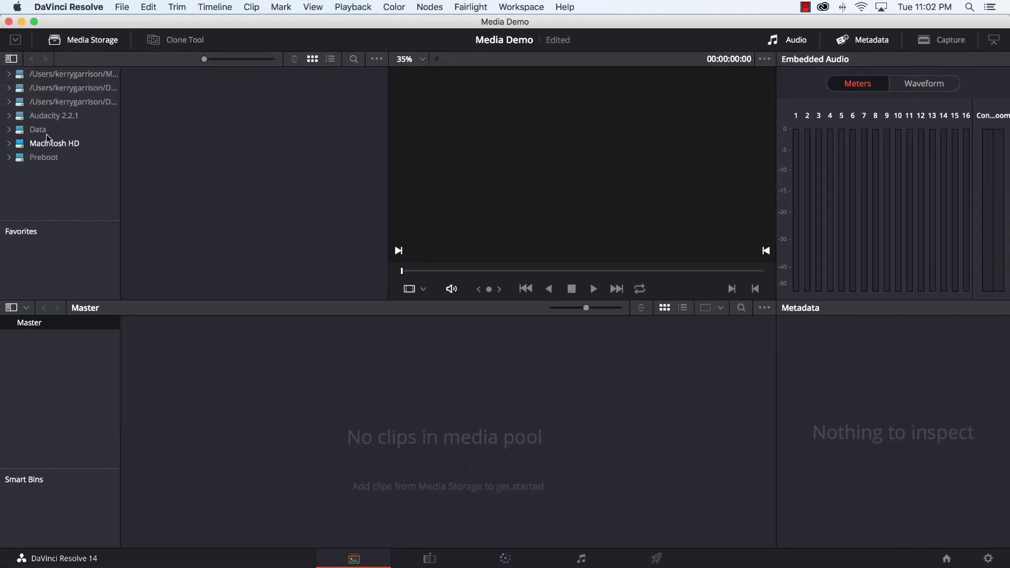
Step: Browse the Desktop location in media storage and switch to the Data drive
left_click(65, 90)
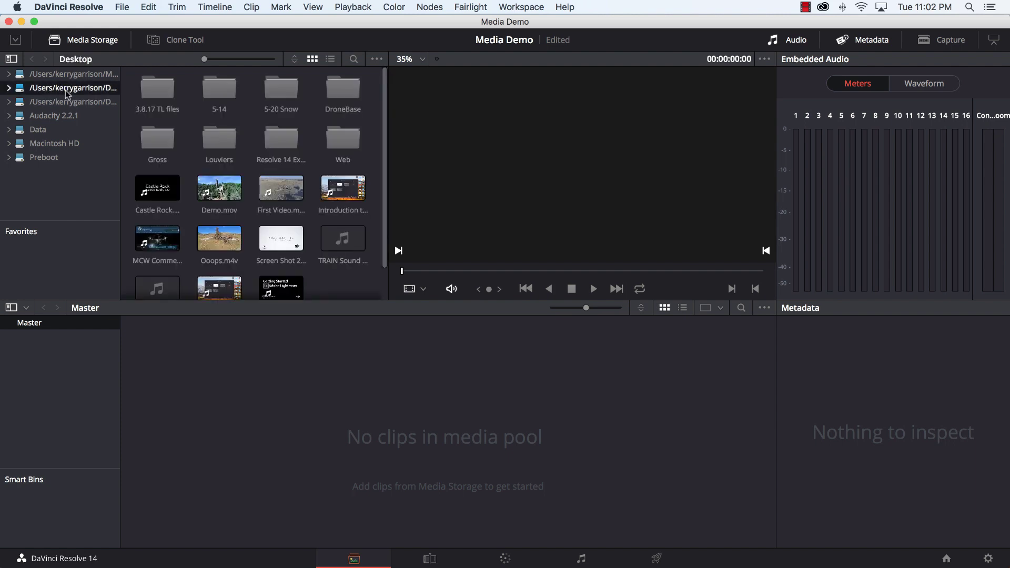
left_click(38, 131)
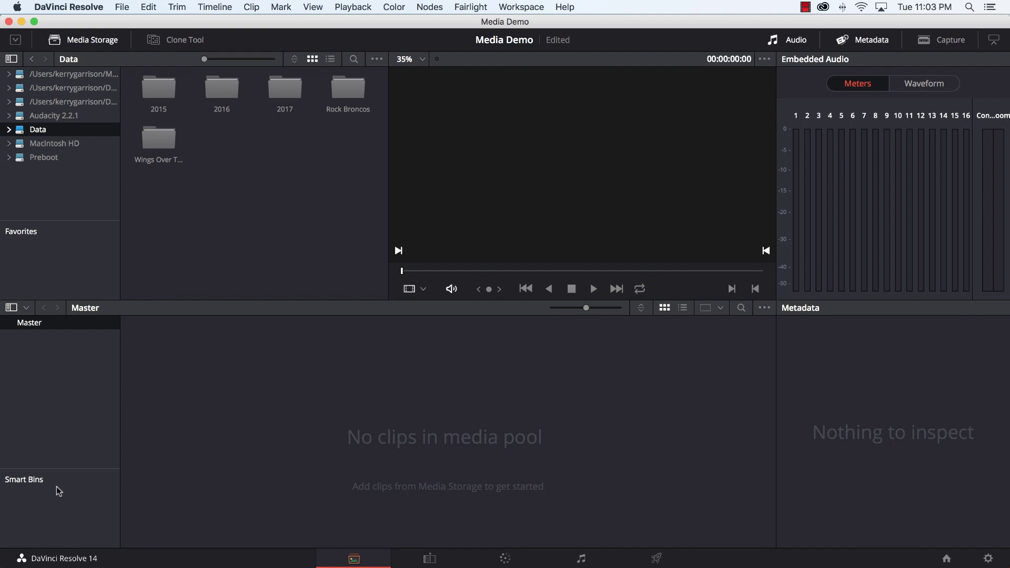
Step: Examine the rule categories and properties available for a new smart bin, including Metadata - Shot & Scene, without creating the bin
right_click(39, 509)
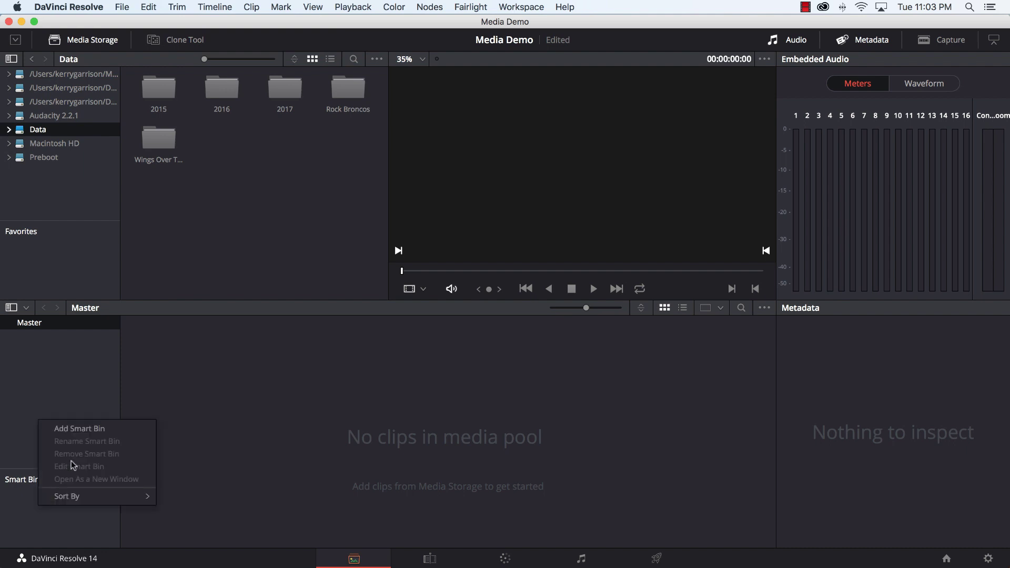
left_click(79, 428)
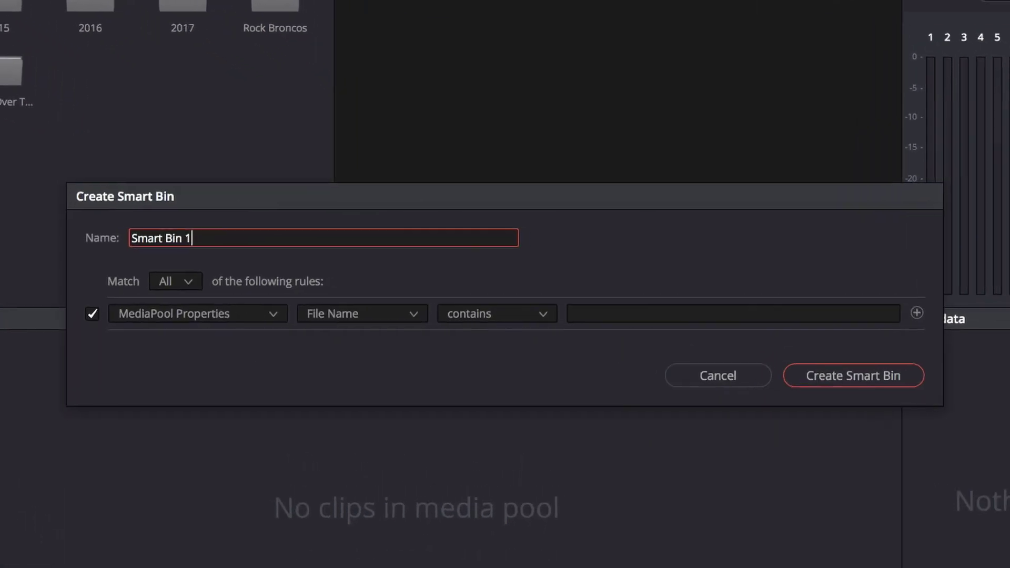
left_click(272, 256)
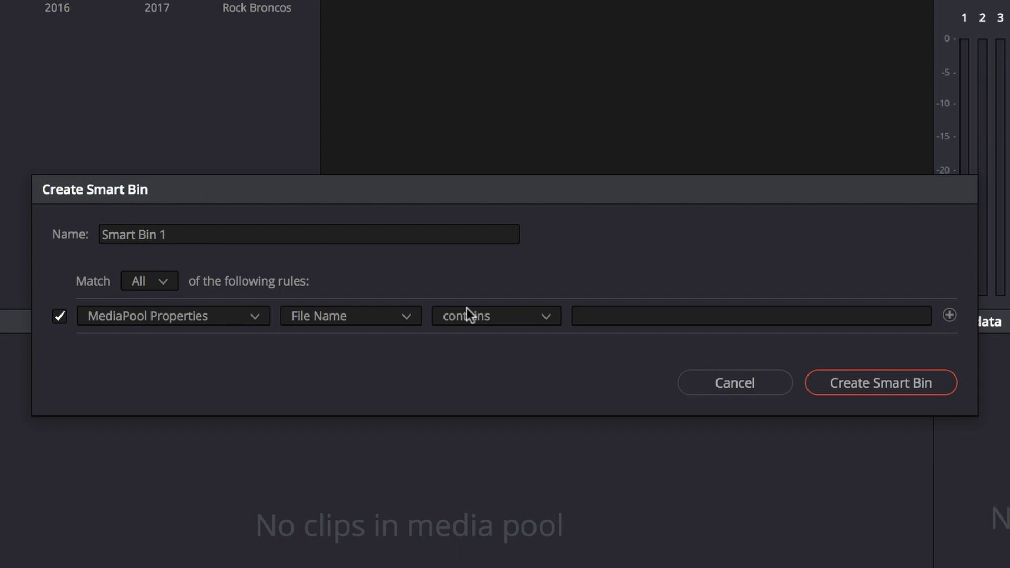
left_click(399, 317)
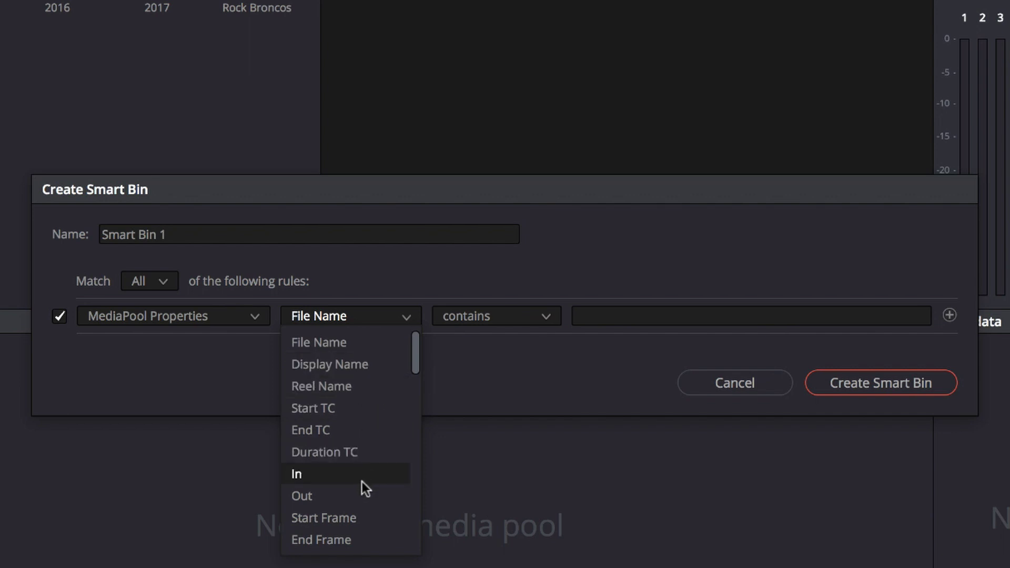
left_click(327, 283)
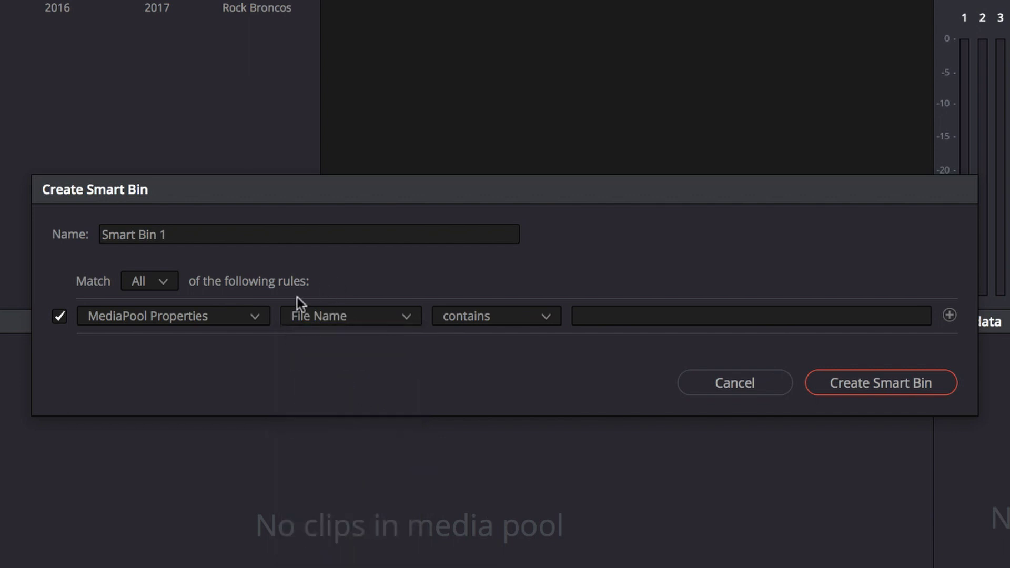
left_click(236, 317)
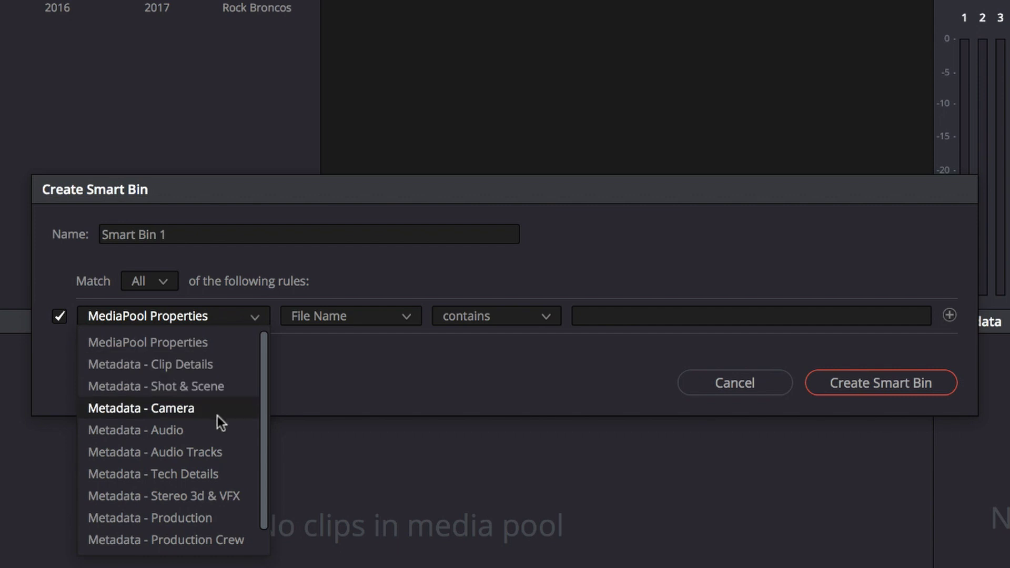
left_click(221, 389)
left_click(362, 317)
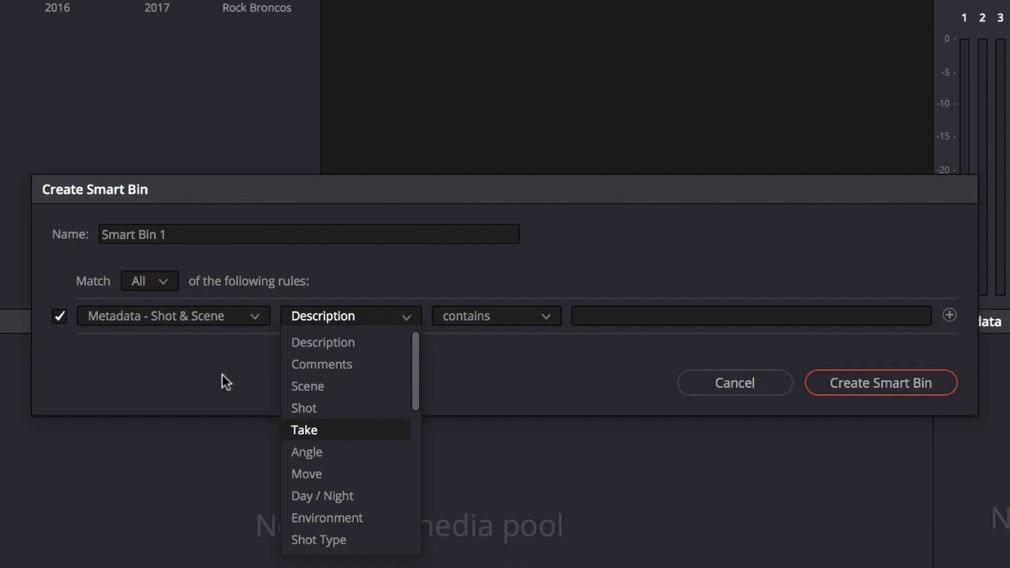
left_click(210, 316)
left_click(208, 316)
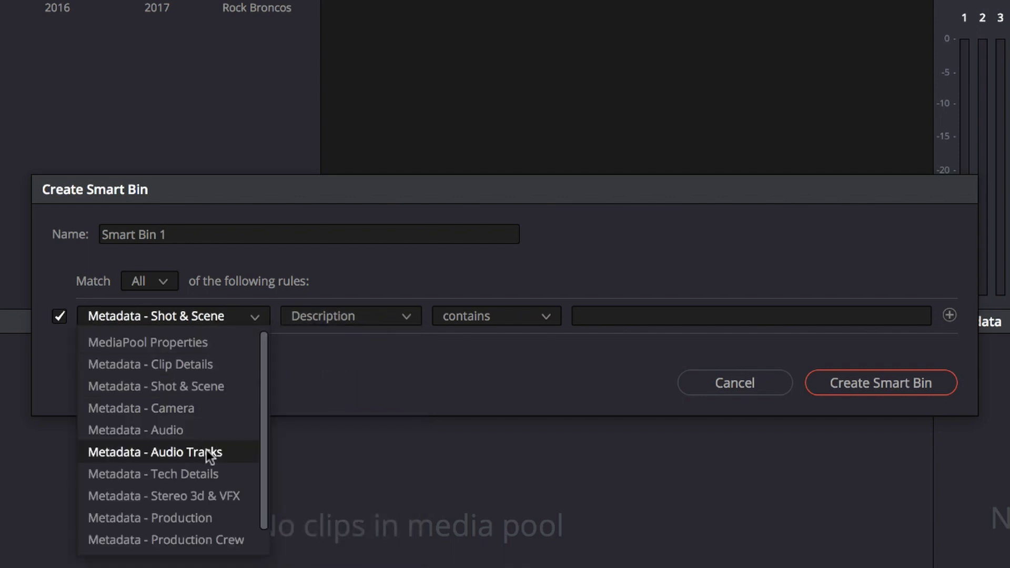
scroll(206, 450, "down", 1)
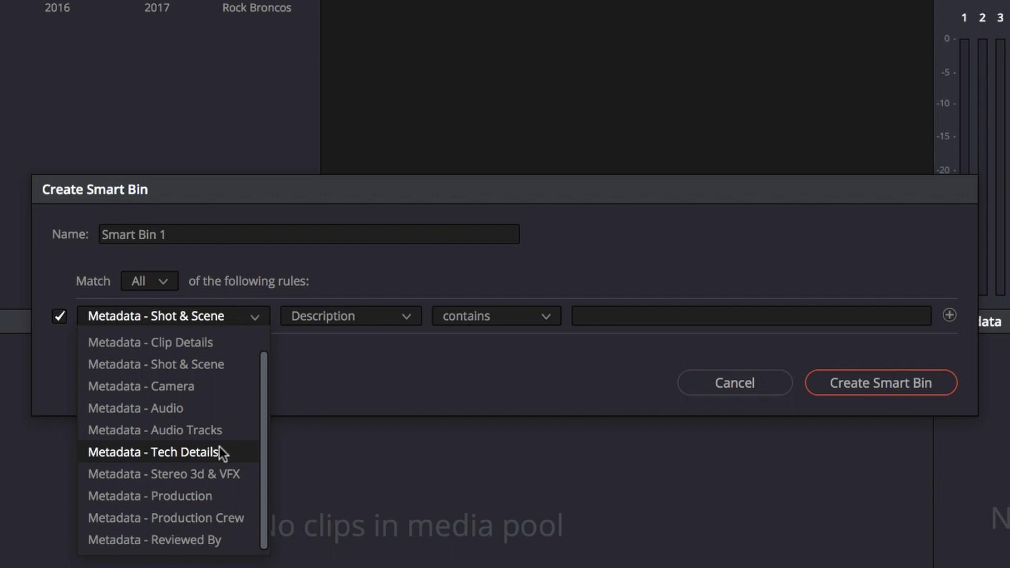
left_click(405, 382)
left_click(736, 378)
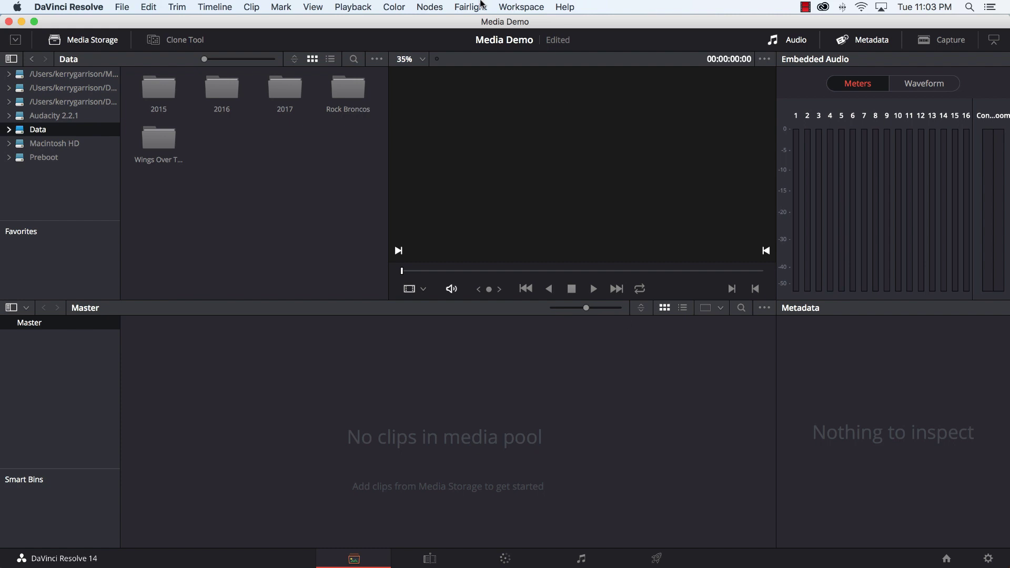
Step: Turn on the display of Power Bins in the media pool
left_click(313, 6)
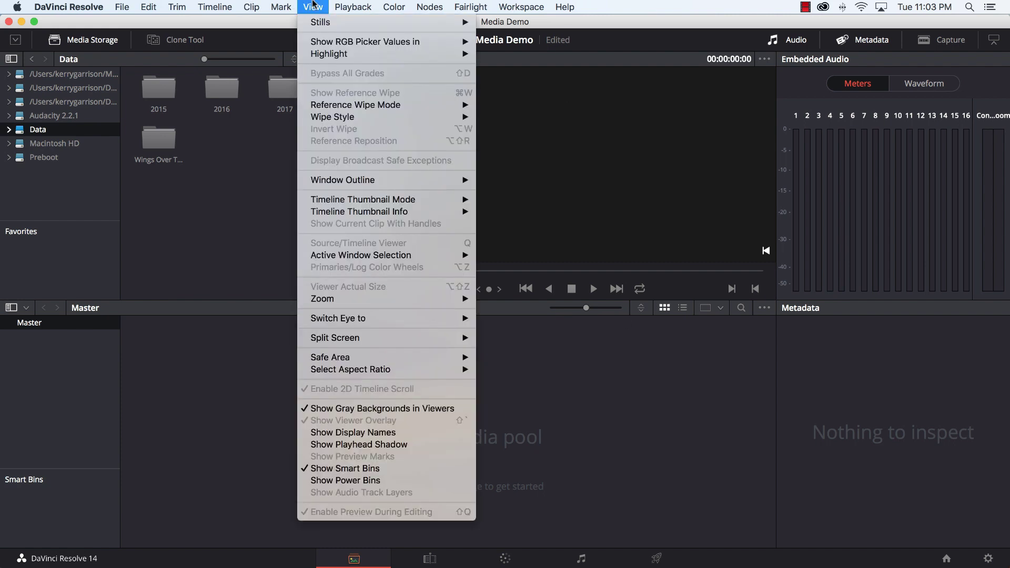
left_click(368, 480)
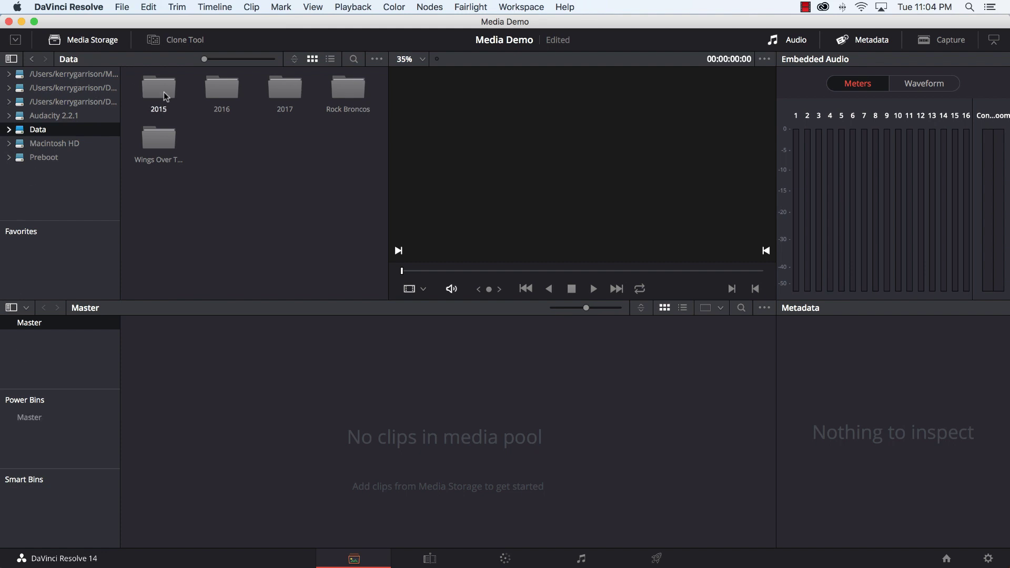
Step: Open the 7-9 Golden folder inside the Data drive's 2017 folder in media storage
double_click(293, 91)
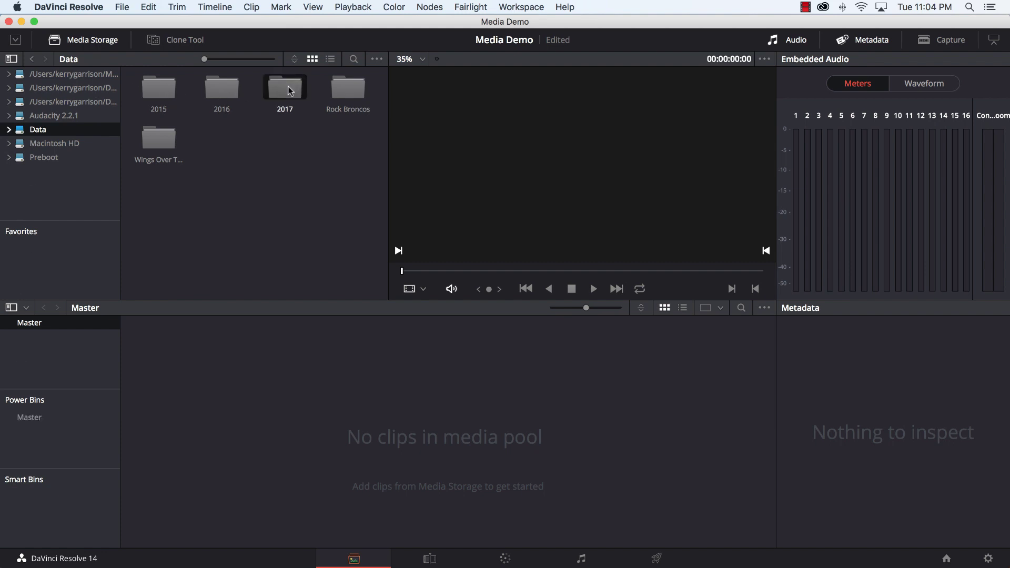
scroll(309, 218, "down", 4)
scroll(310, 218, "down", 2)
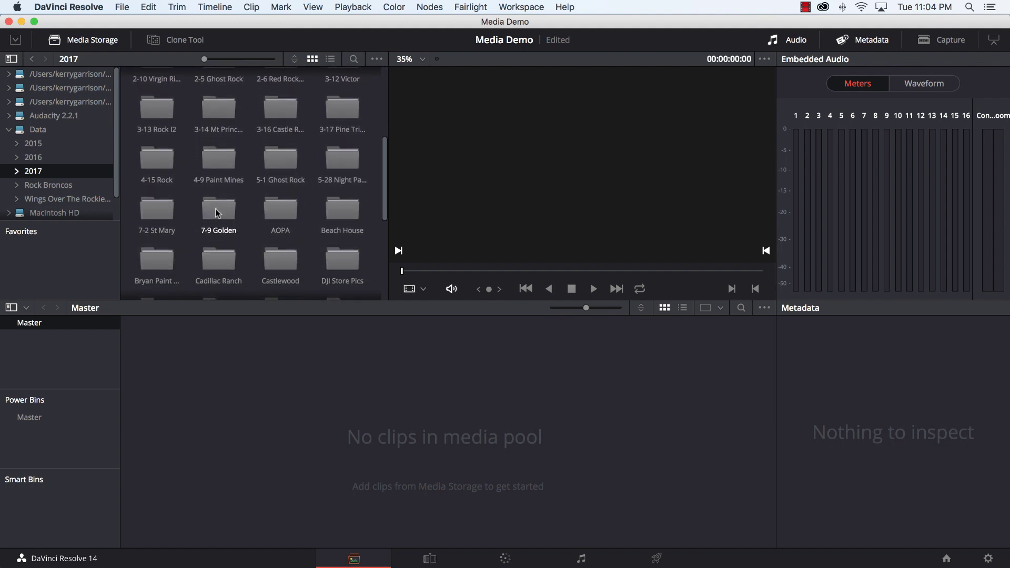
double_click(216, 213)
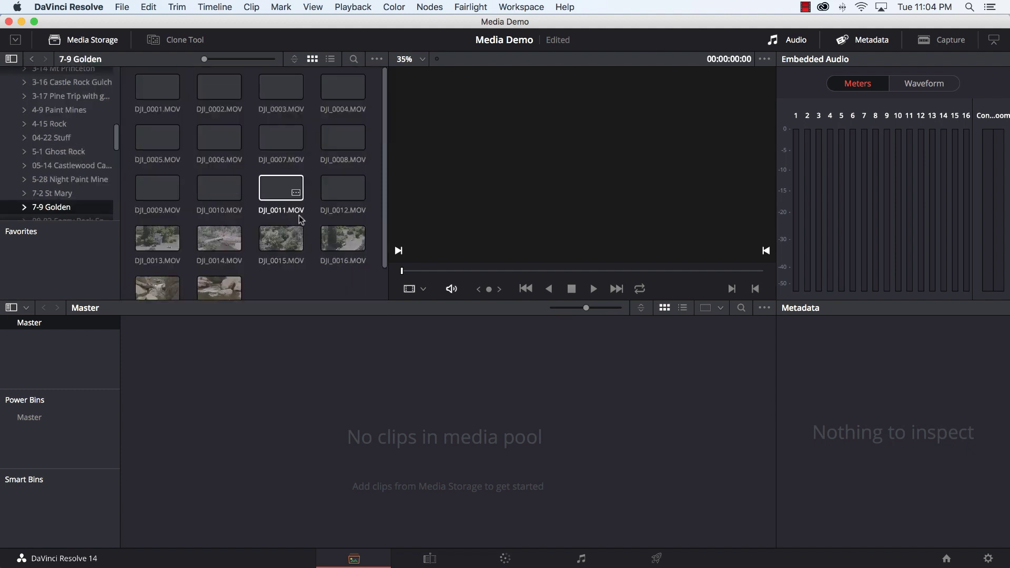
Step: Select the DJI_0001.MOV clip in media storage and scrub its preview to about the middle
left_click(301, 235)
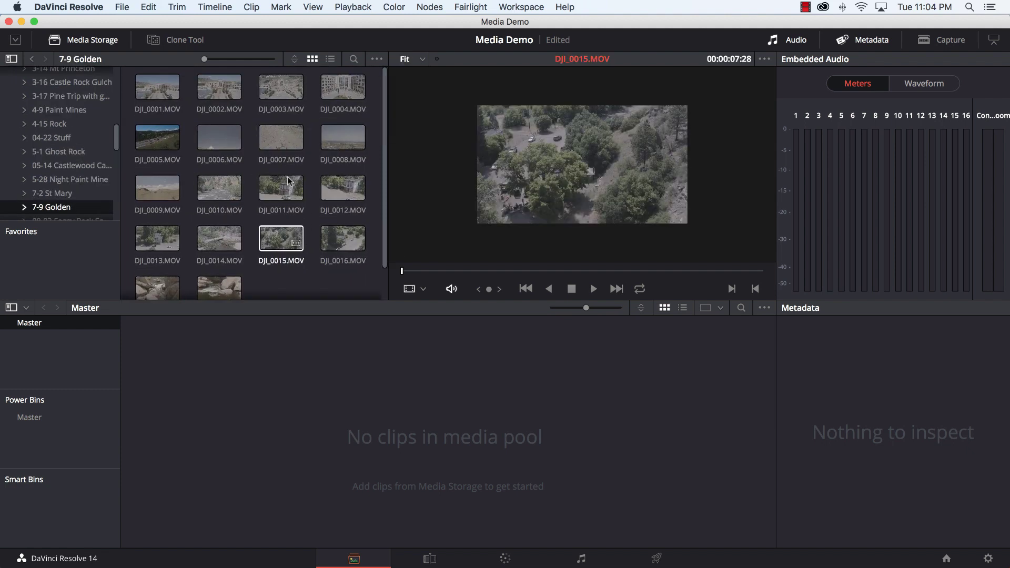
left_click(156, 86)
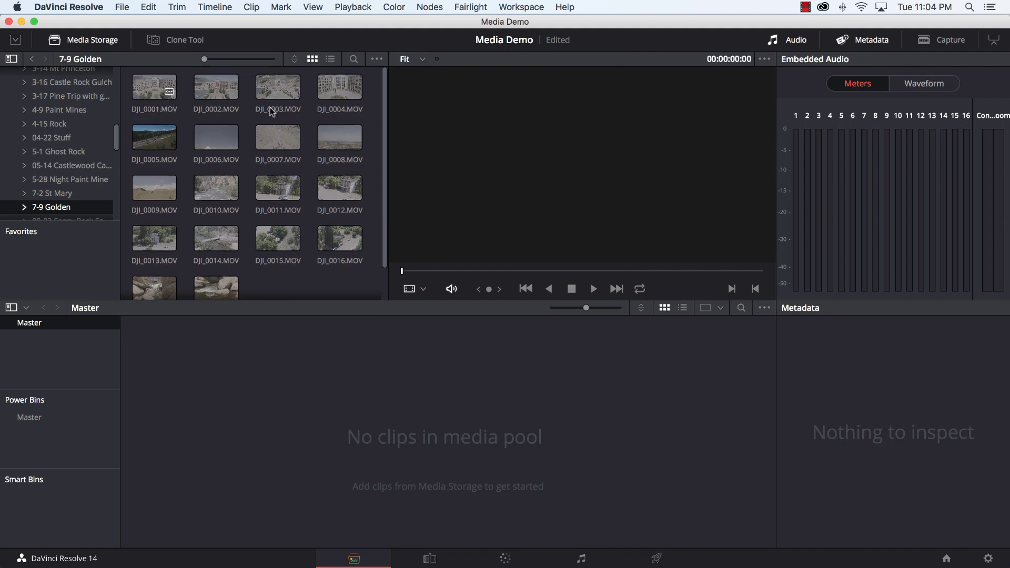
left_click(154, 94)
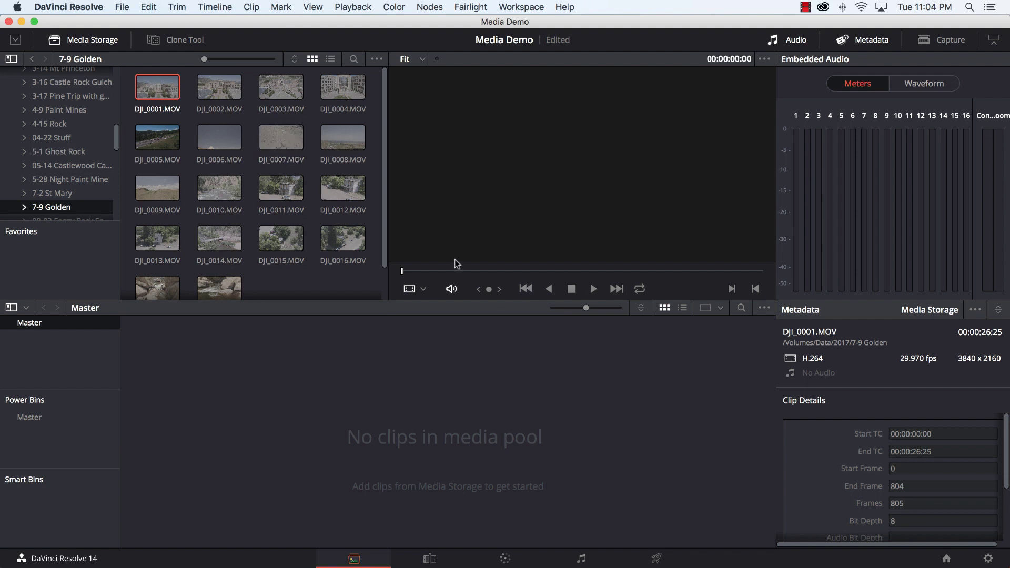
left_click_drag(431, 271, 566, 273)
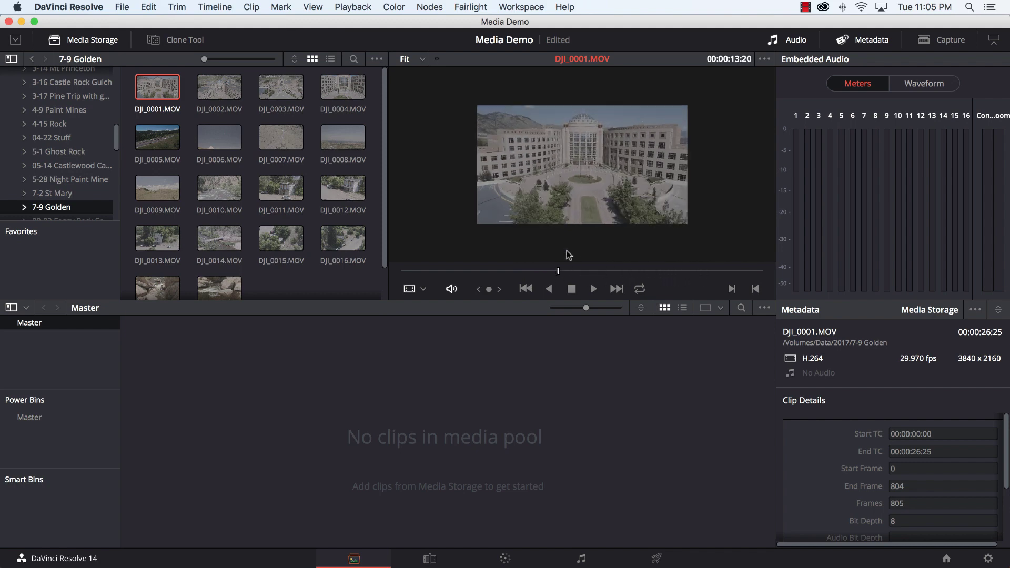
Step: Inspect the DJI_0001.MOV preview at different zoom levels and reposition its image in the viewer
scroll(587, 177, "up", 6)
scroll(587, 177, "down", 5)
scroll(587, 177, "up", 5)
scroll(587, 177, "down", 5)
scroll(586, 176, "up", 1)
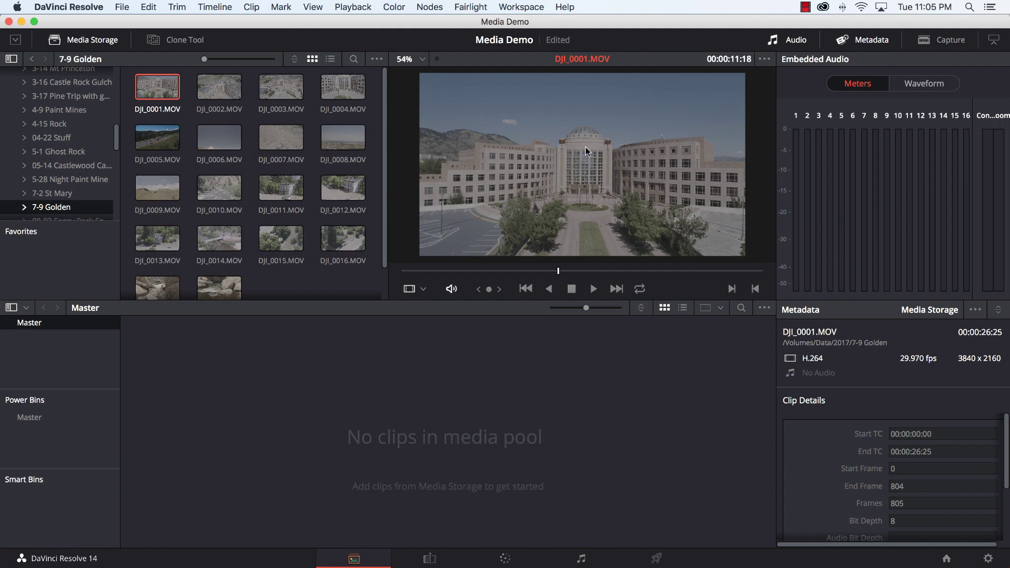
left_click_drag(585, 147, 583, 166)
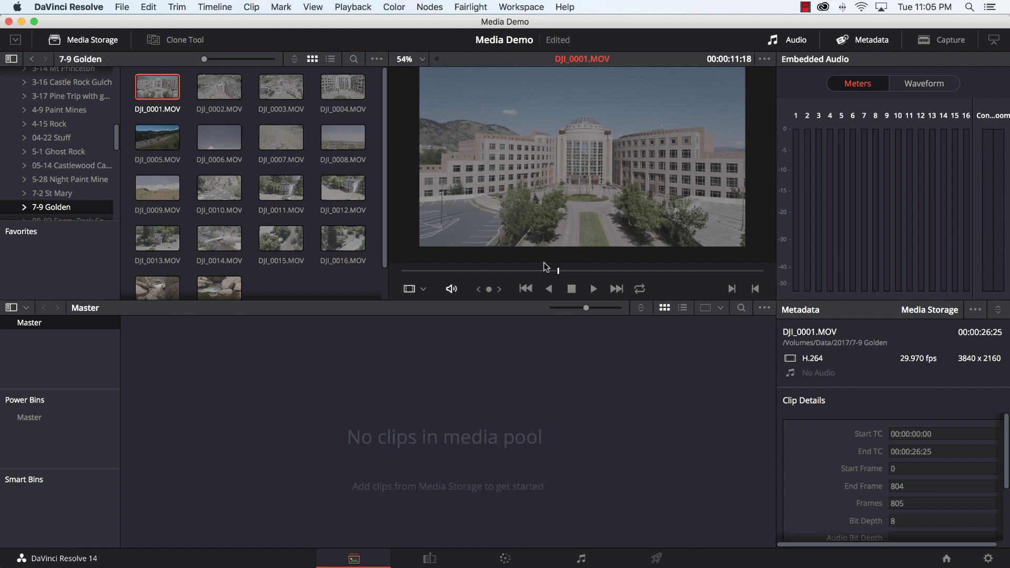
scroll(562, 189, "down", 3)
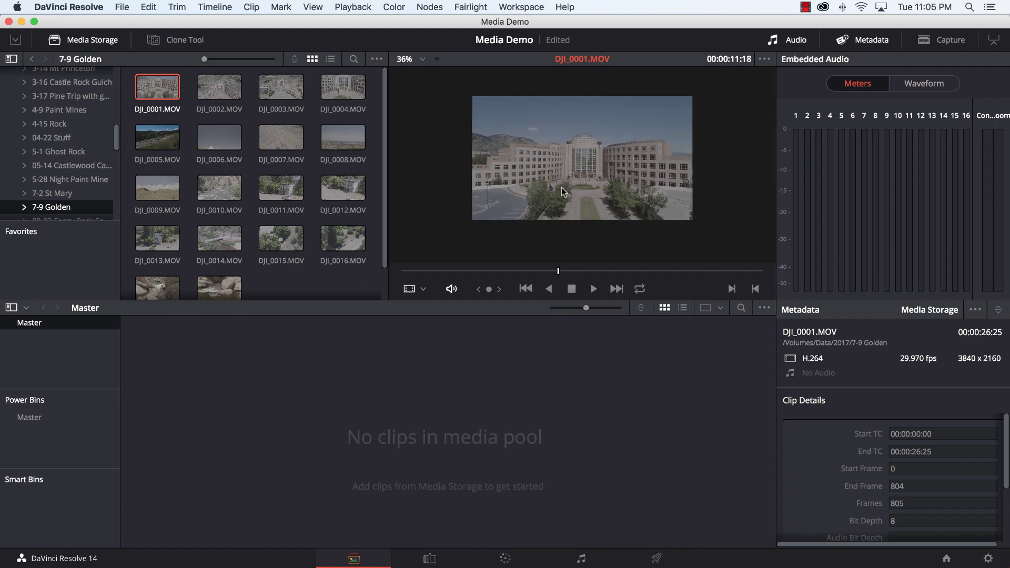
scroll(562, 189, "up", 6)
scroll(562, 188, "down", 4)
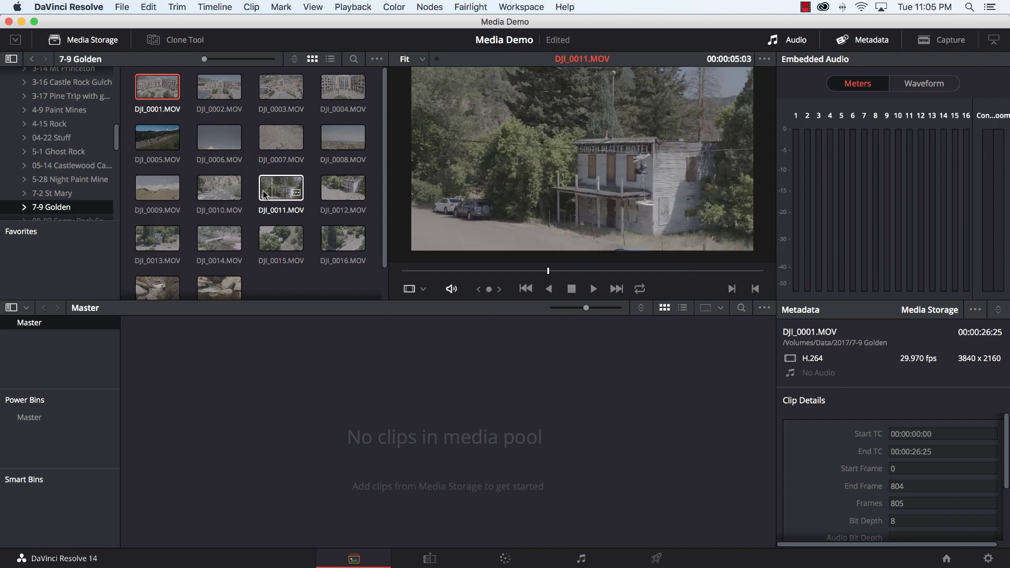
Step: Add DJI_0001.MOV to the Master bin and change the timeline frame rate and video format to match the clip
left_click_drag(158, 87, 325, 456)
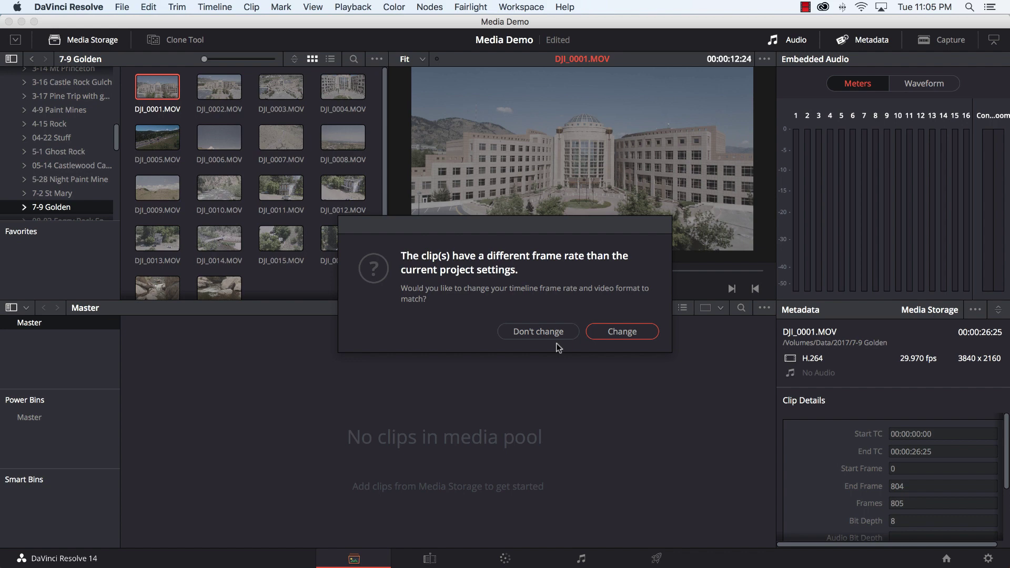
left_click(623, 332)
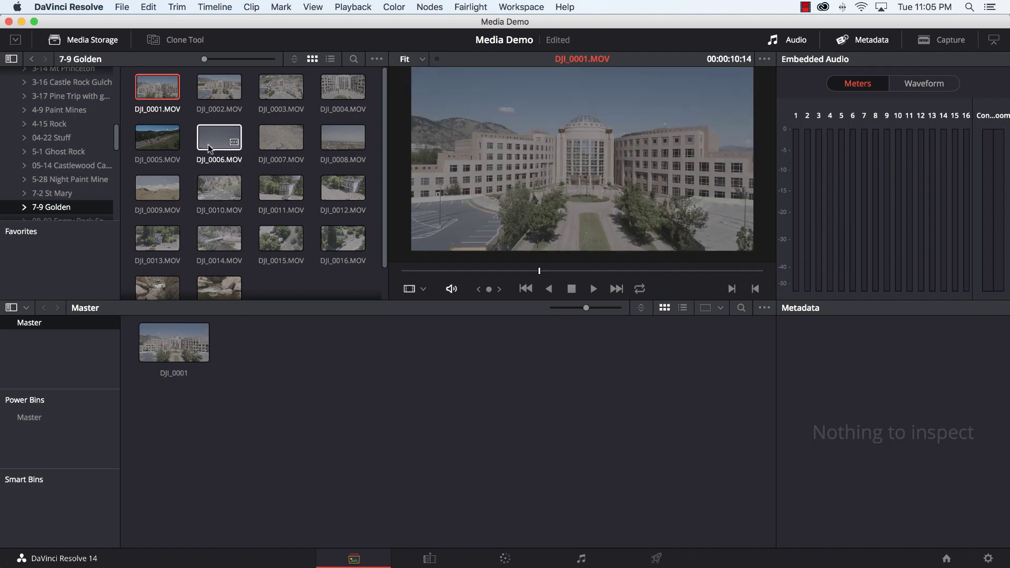
Step: Add DJI_0002.MOV, DJI_0003.MOV and DJI_0004.MOV from the 7-9 Golden folder to the Master bin
left_click_drag(213, 98, 259, 357)
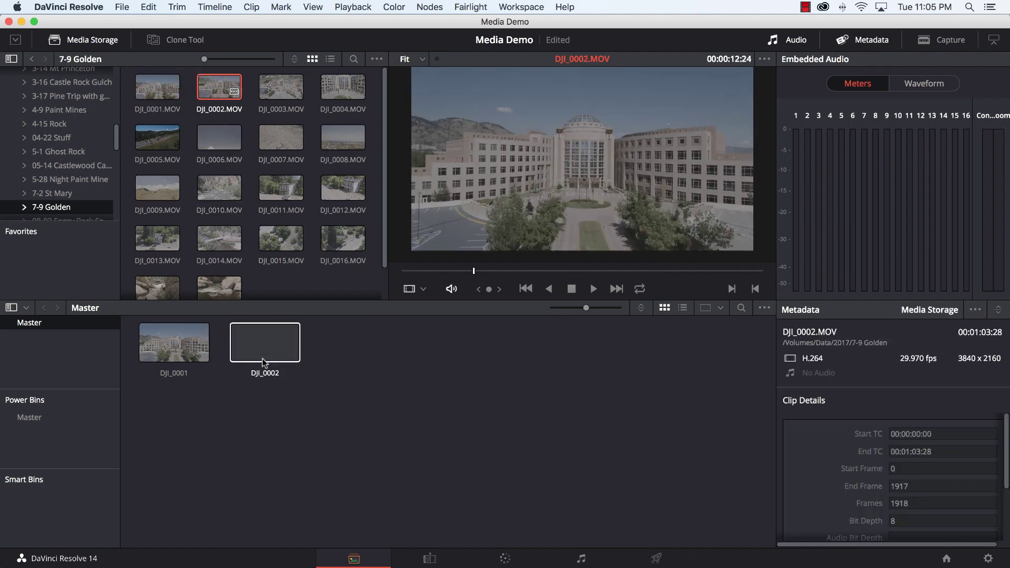
left_click(276, 79)
left_click(341, 84, "shift")
left_click_drag(340, 85, 376, 377)
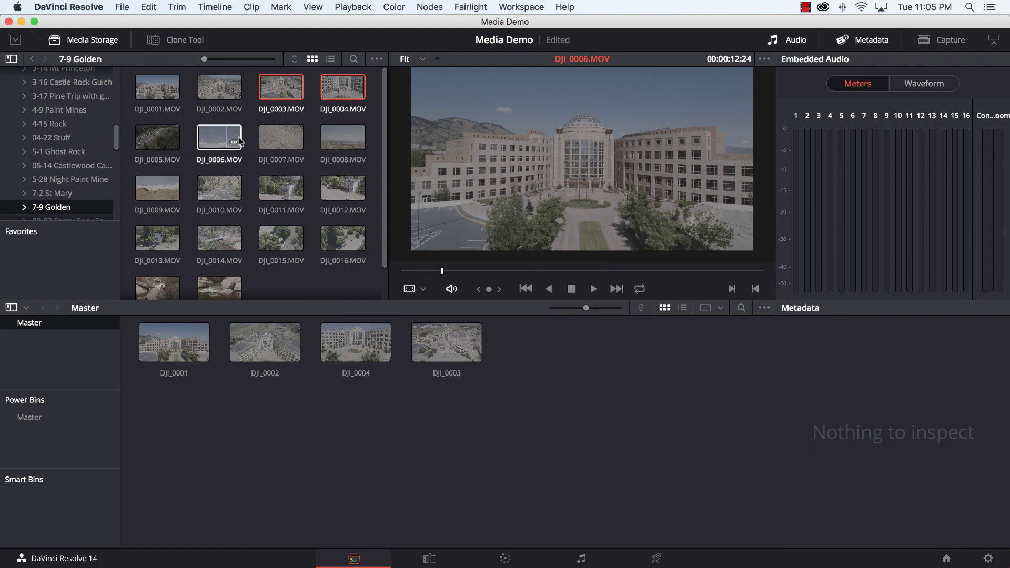
Step: Mark DJI_0010.MOV from about 4 seconds to 00:00:12:09 and add that section to the Master bin as a subclip
left_click(209, 189)
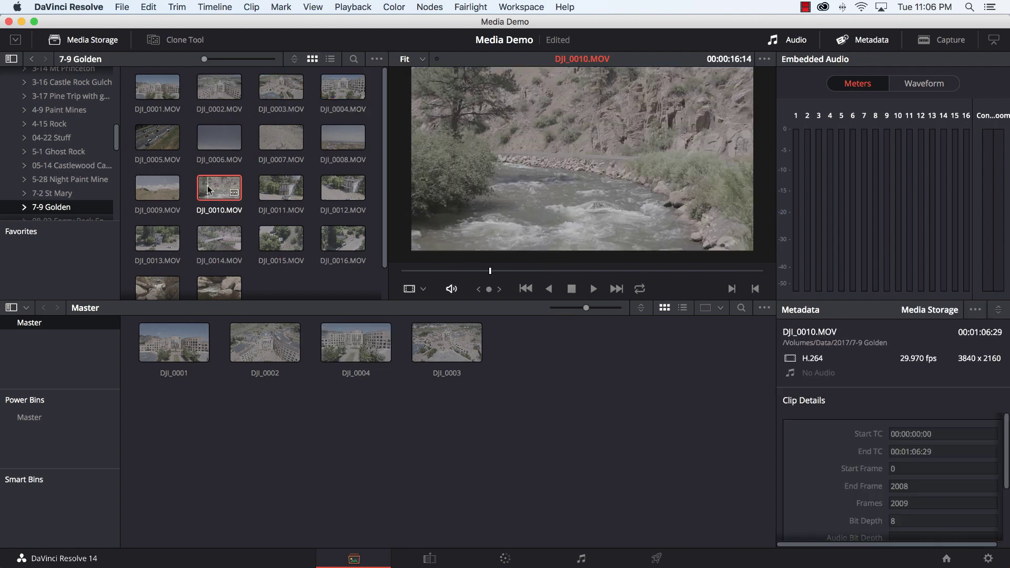
left_click_drag(490, 271, 411, 273)
key("space")
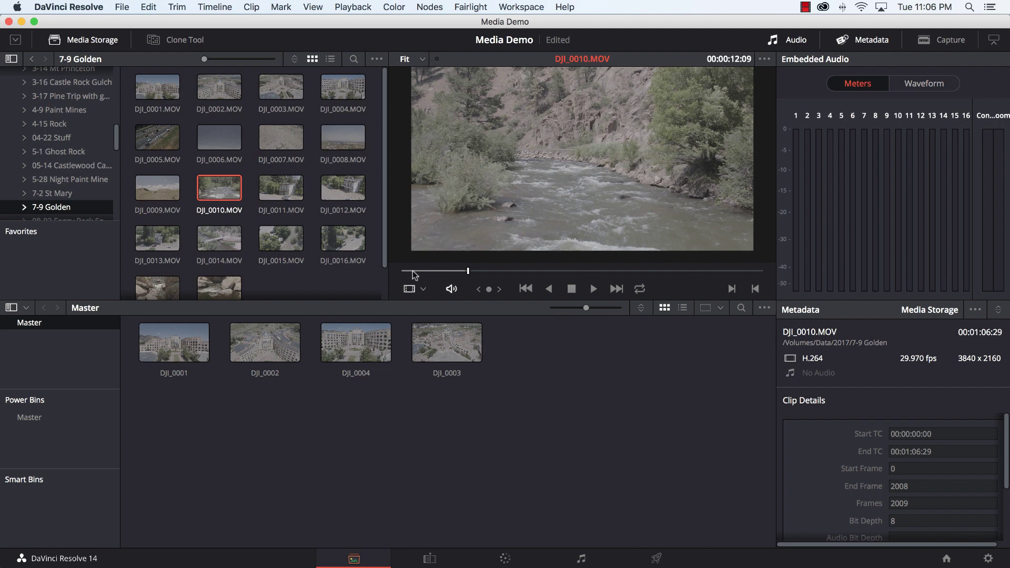
key("space")
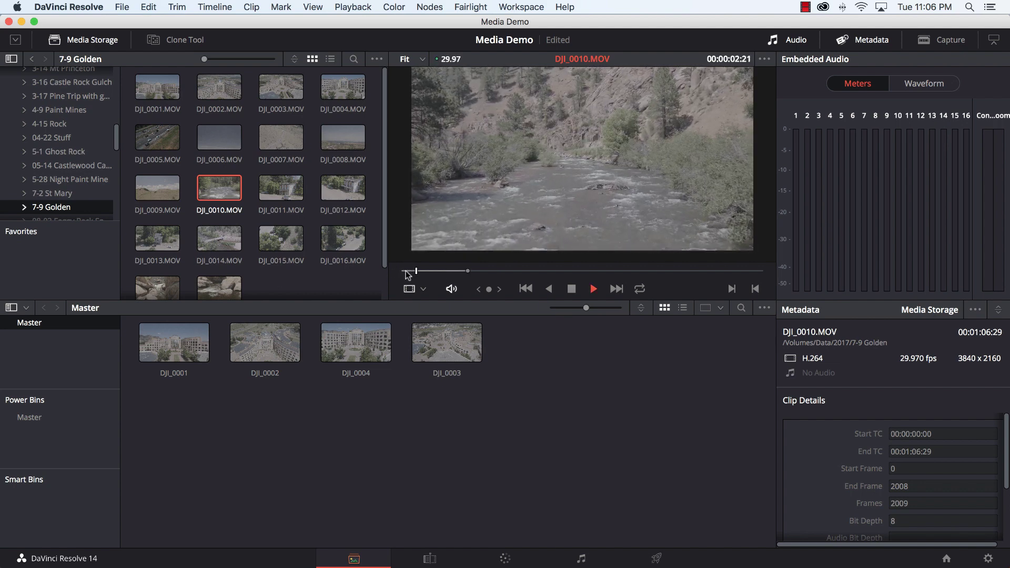
key("space")
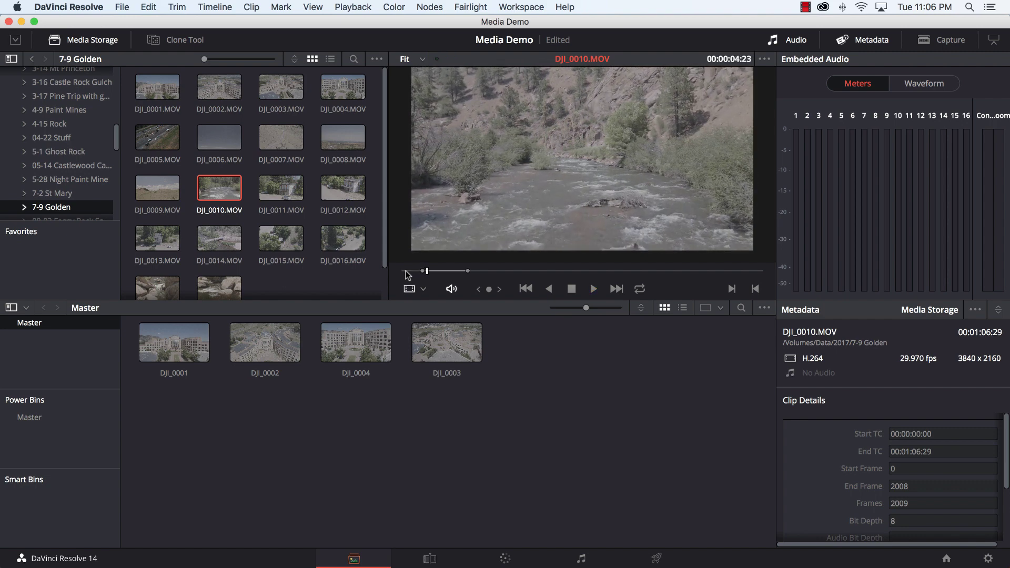
left_click_drag(516, 214, 526, 379)
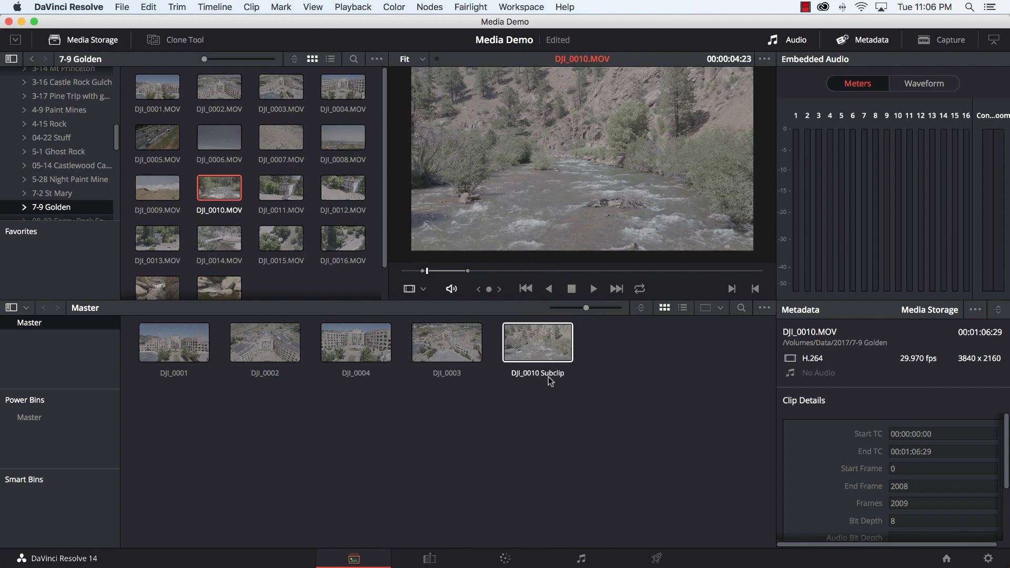
Step: Mark a second section of DJI_0010.MOV from 00:00:41:28 to 00:00:48:05 and add it to the Master bin as a subclip
left_click(511, 271)
left_click_drag(533, 270, 598, 272)
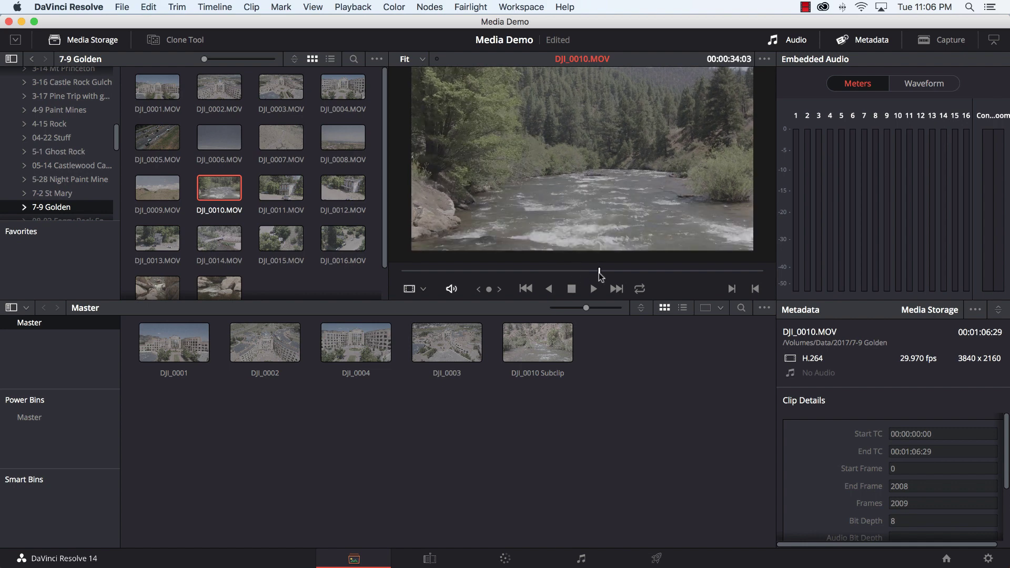
key("space")
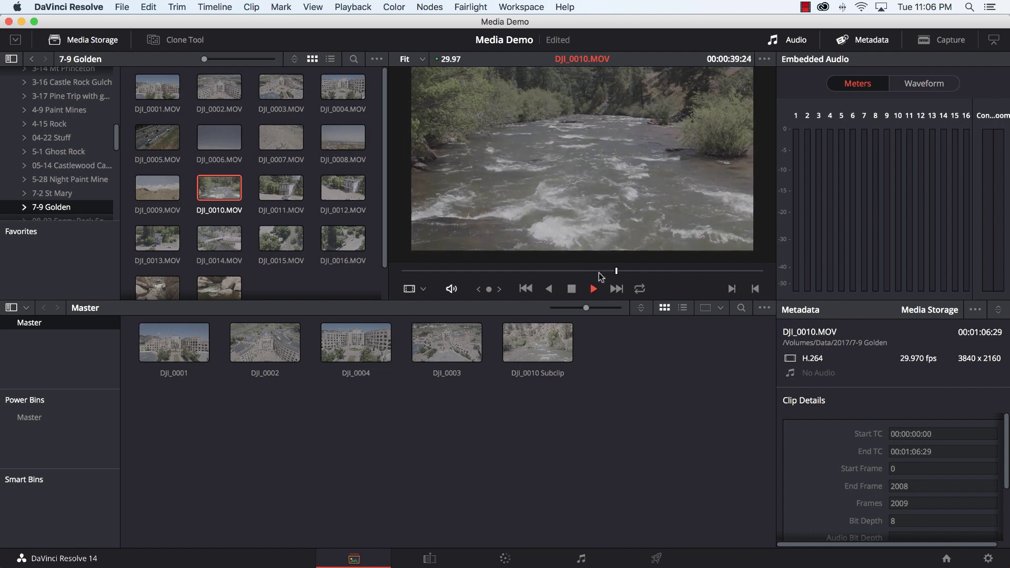
key("i")
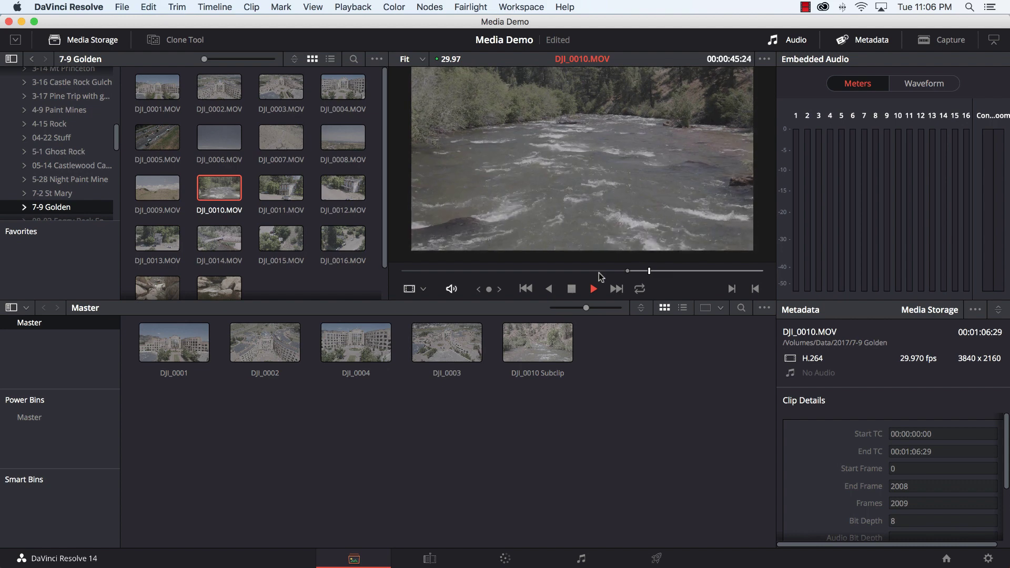
key("o")
key("space")
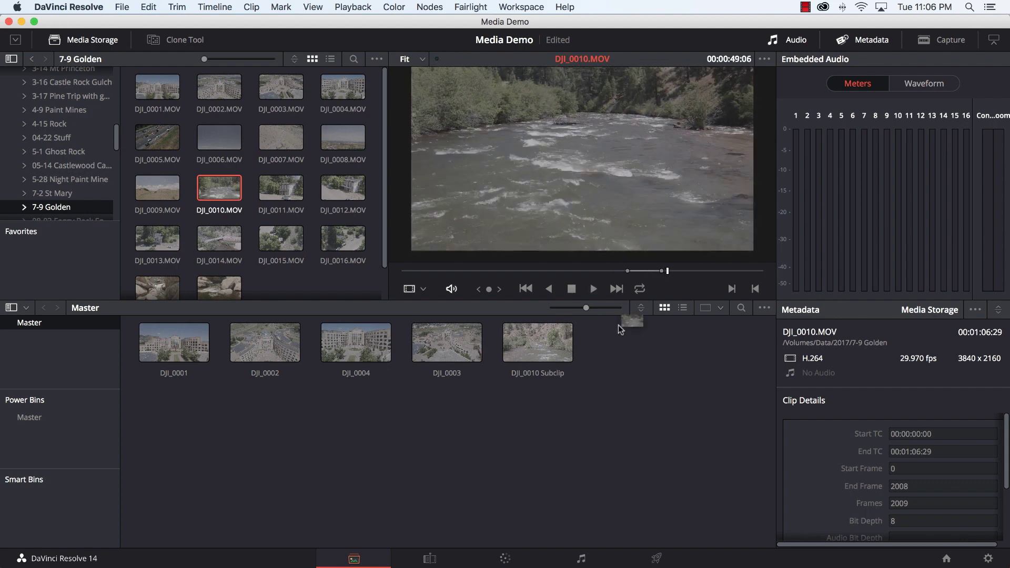
left_click_drag(613, 361, 614, 364)
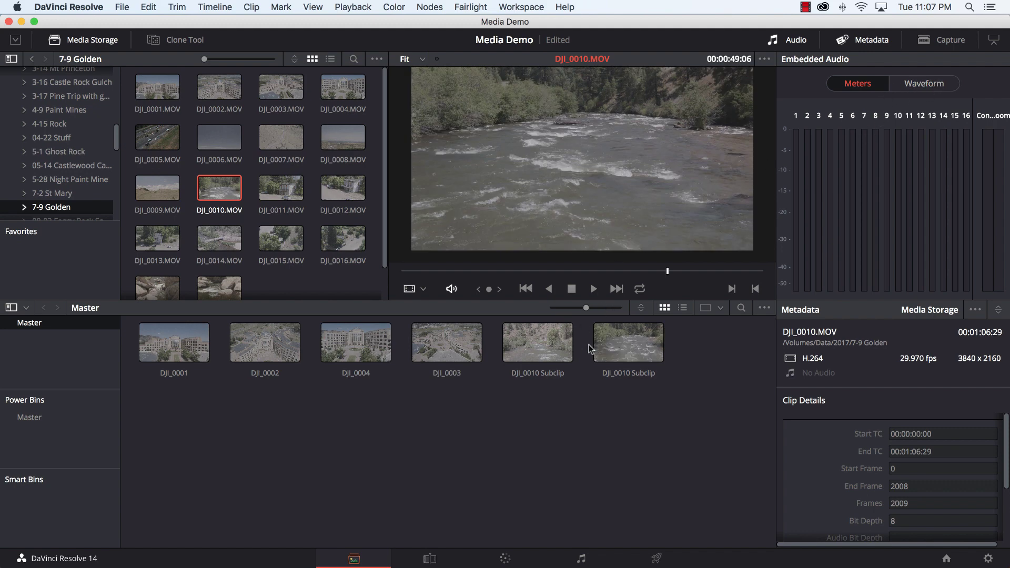
Step: Examine the clip details in the metadata of the second DJI_0010 subclip in the Master bin
left_click(639, 342)
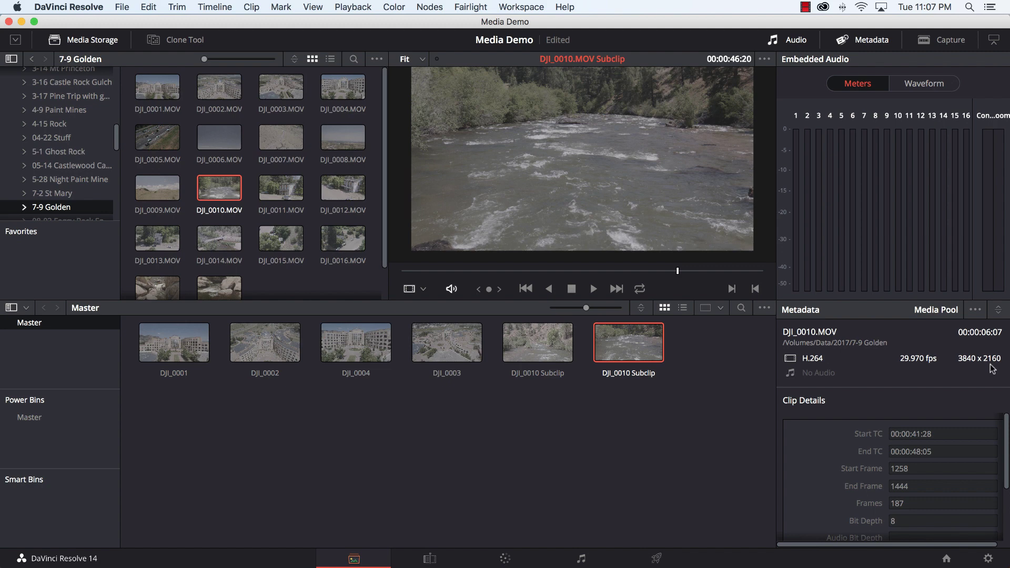
scroll(847, 437, "down", 2)
scroll(847, 438, "up", 2)
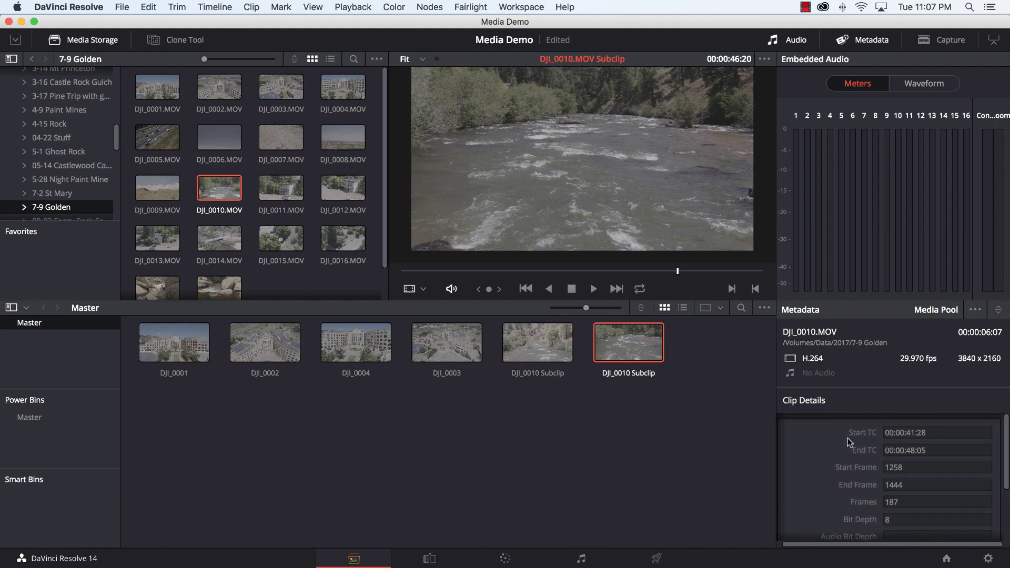
scroll(957, 447, "down", 2)
scroll(956, 449, "down", 5)
scroll(909, 457, "down", 1)
scroll(921, 451, "down", 1)
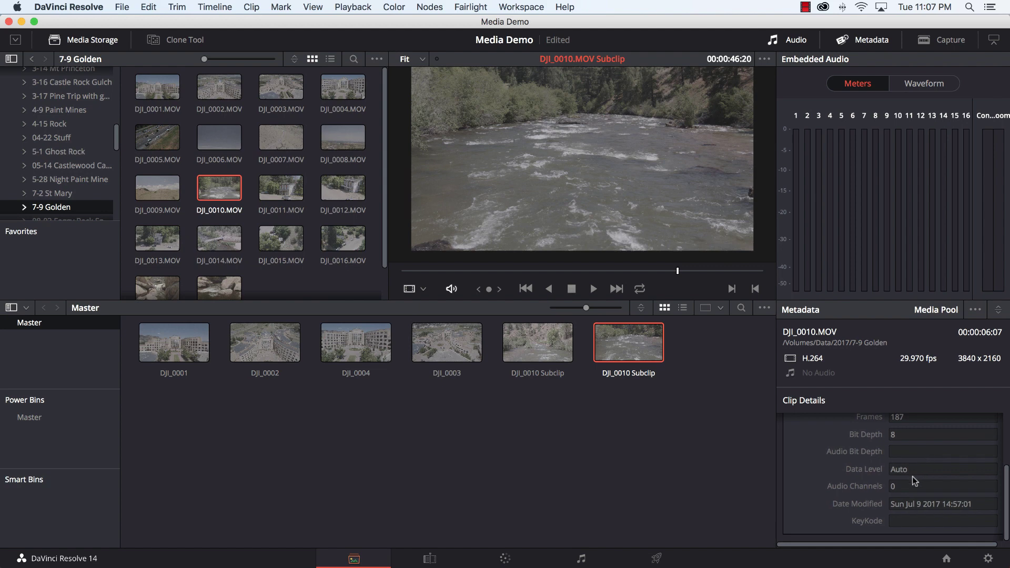
scroll(916, 506, "up", 8)
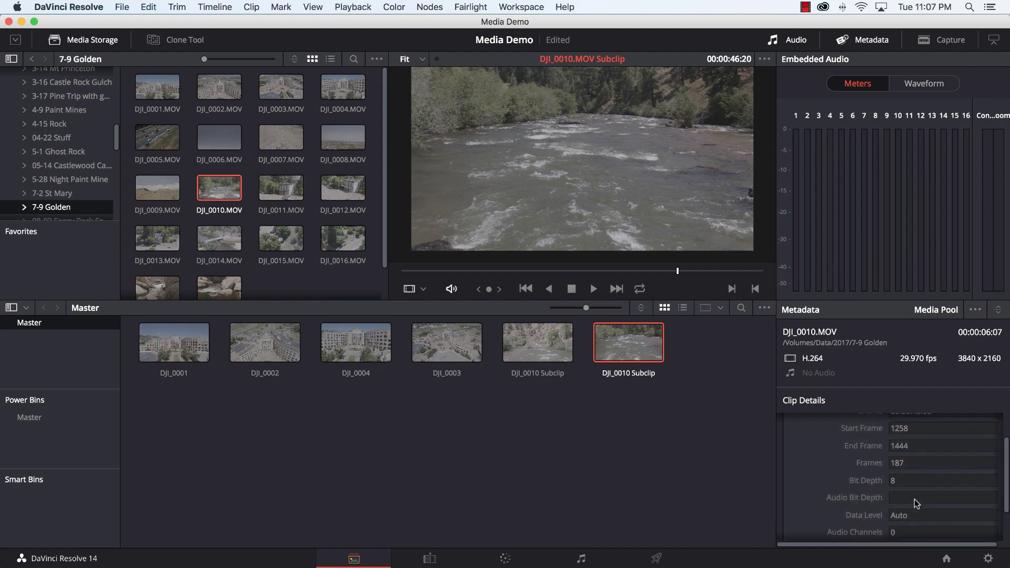
Step: Check the metadata display options and bring up the video capture controls
left_click(976, 310)
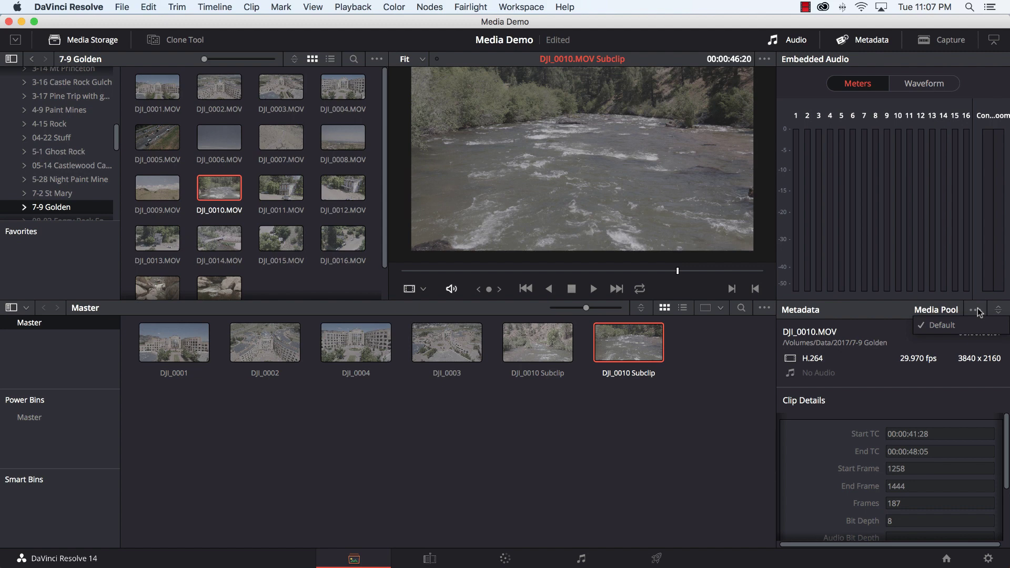
left_click(978, 313)
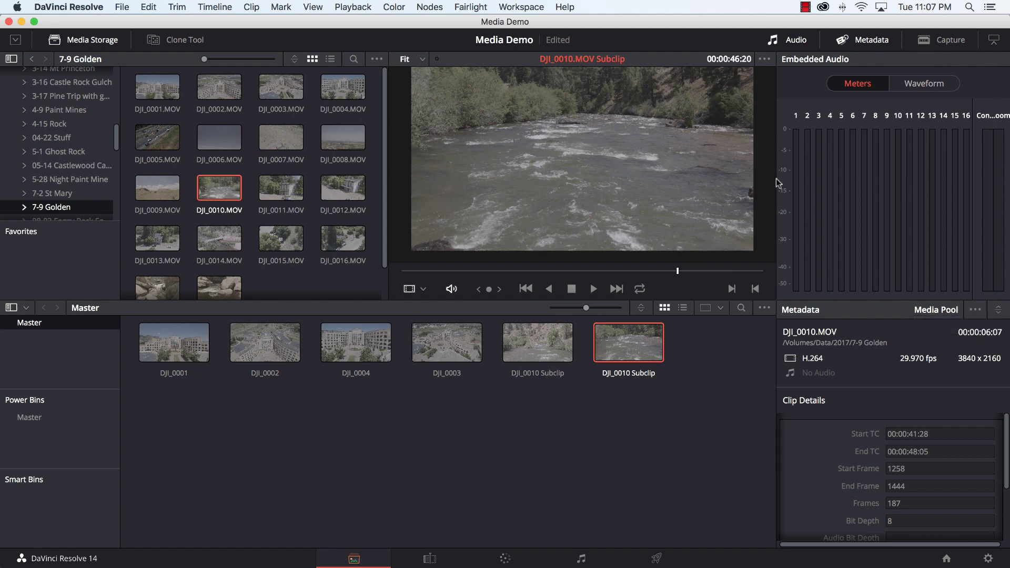
left_click(950, 41)
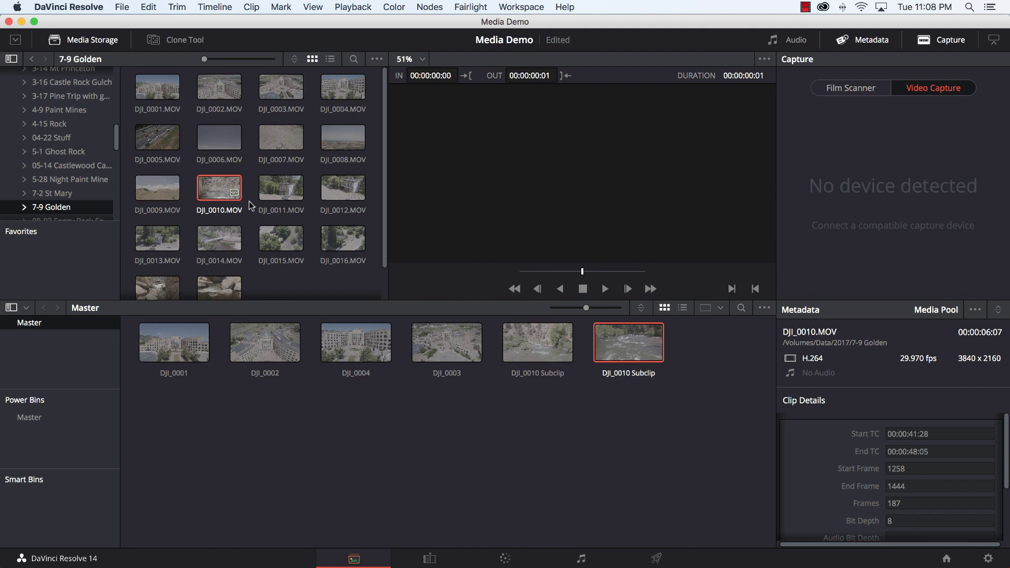
Step: Create a bin named Aerial inside the Master bin
right_click(61, 345)
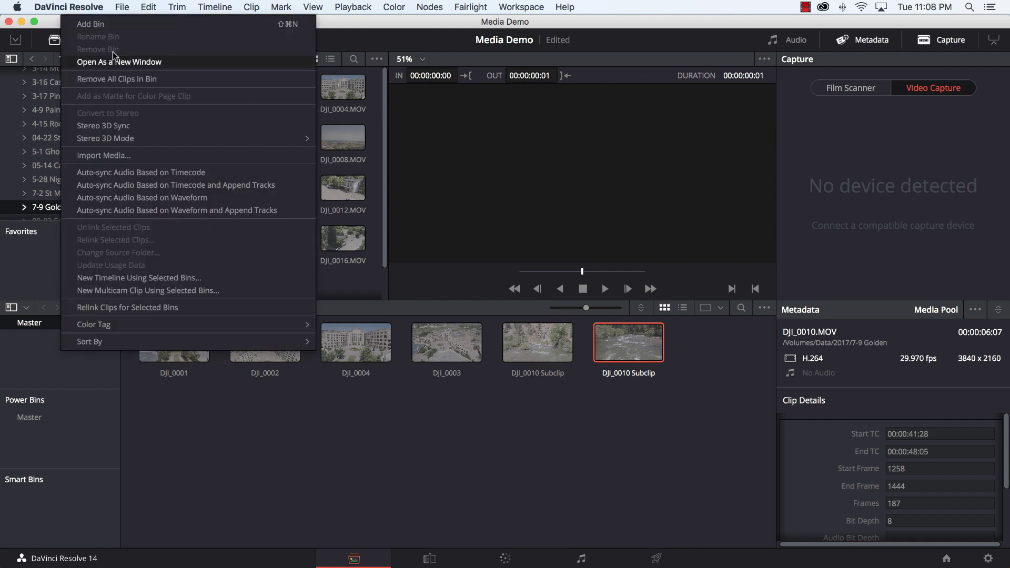
left_click(122, 25)
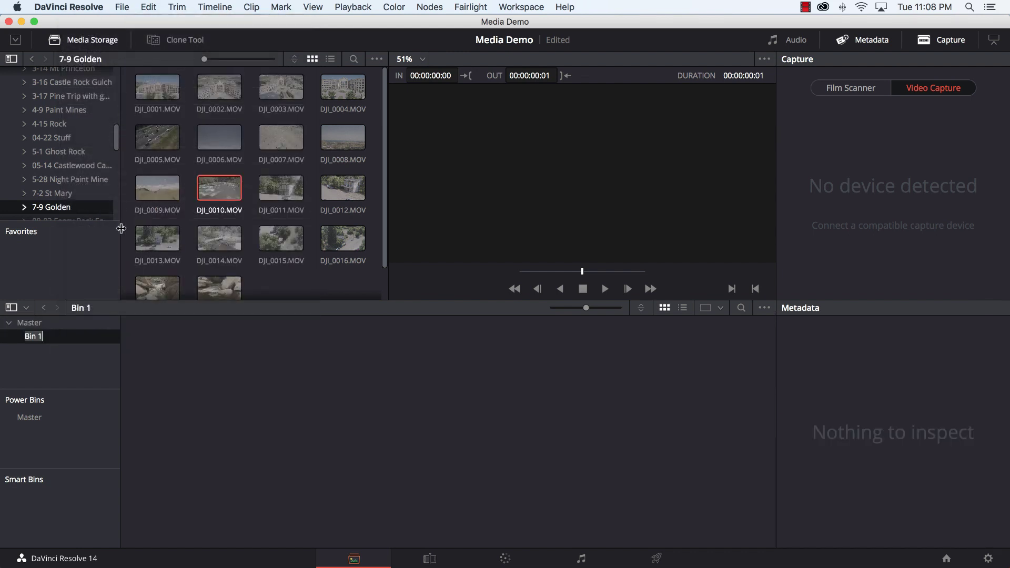
key("BackSpace")
key("Return")
Step: Create a second bin named Ground inside the Master bin
right_click(34, 369)
left_click(122, 40)
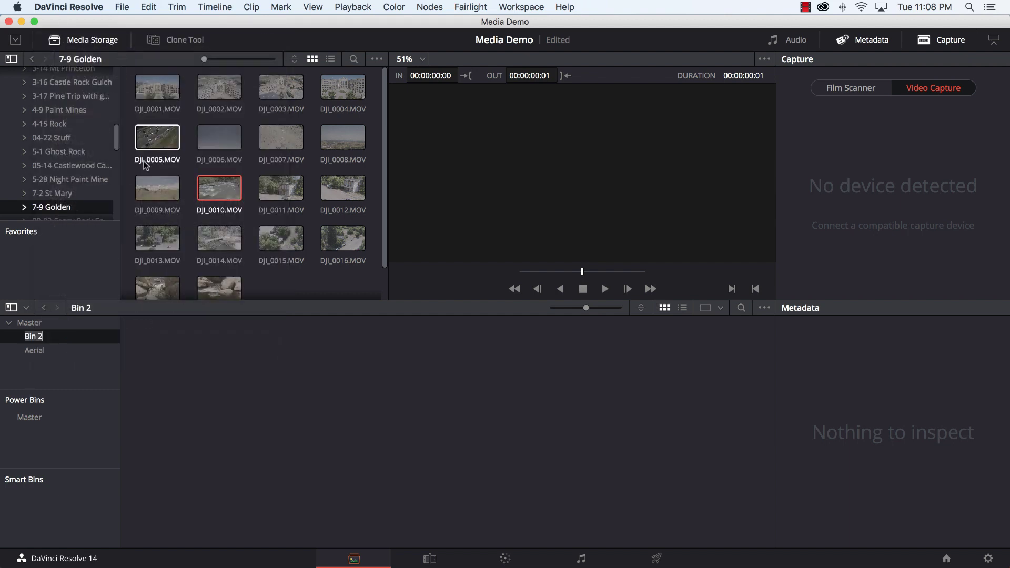
key("BackSpace")
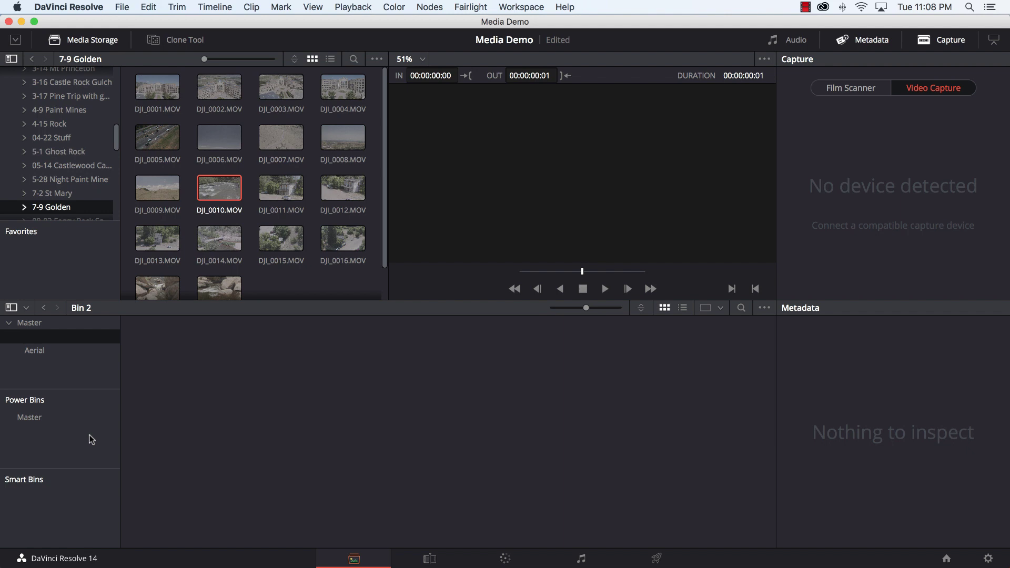
type("Ground")
key("Return")
Step: Move DJI_0001, DJI_0002 and DJI_0004 from the Master bin into the Aerial bin and open that bin
left_click(45, 323)
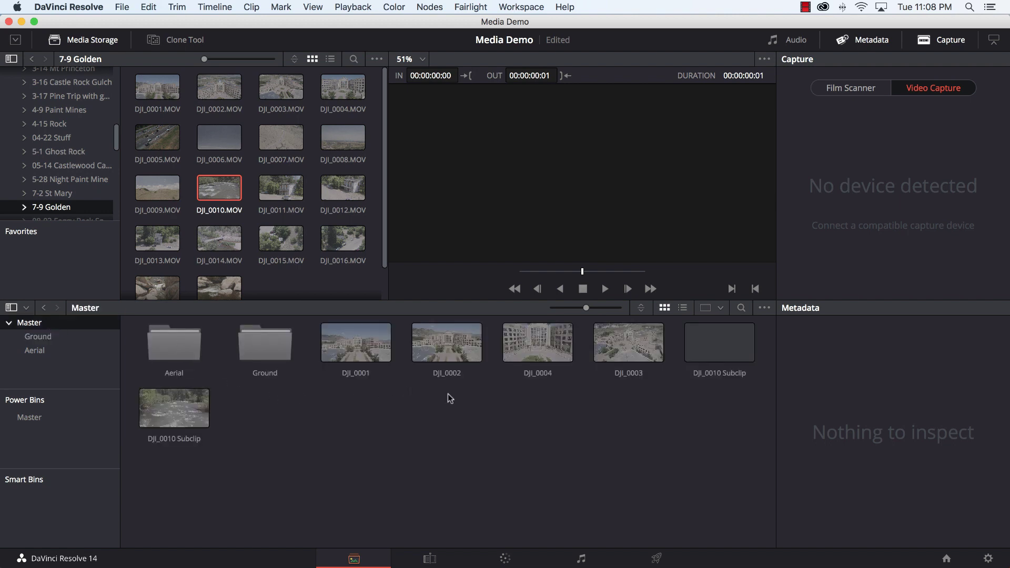
left_click_drag(493, 375, 163, 346)
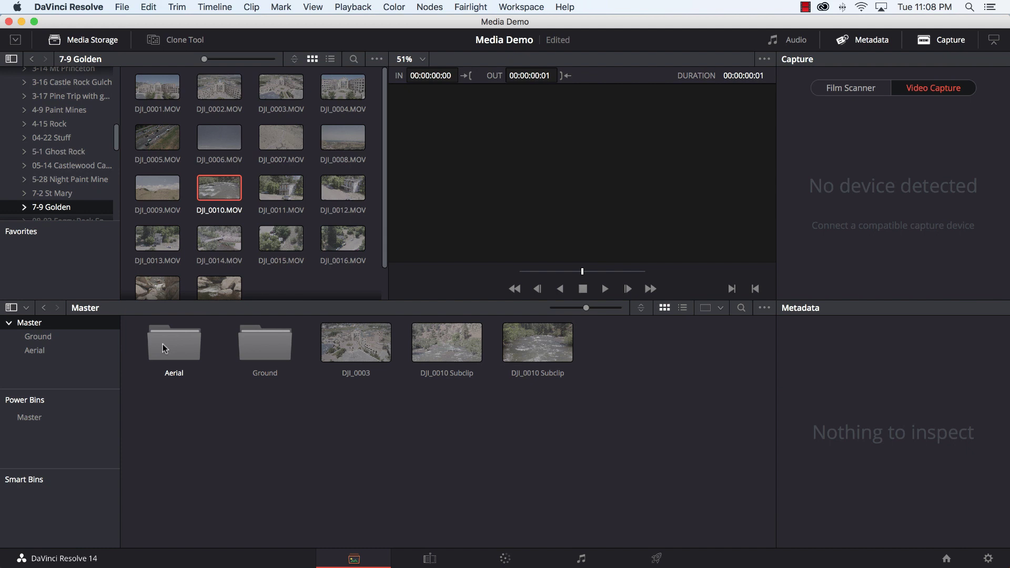
left_click(40, 351)
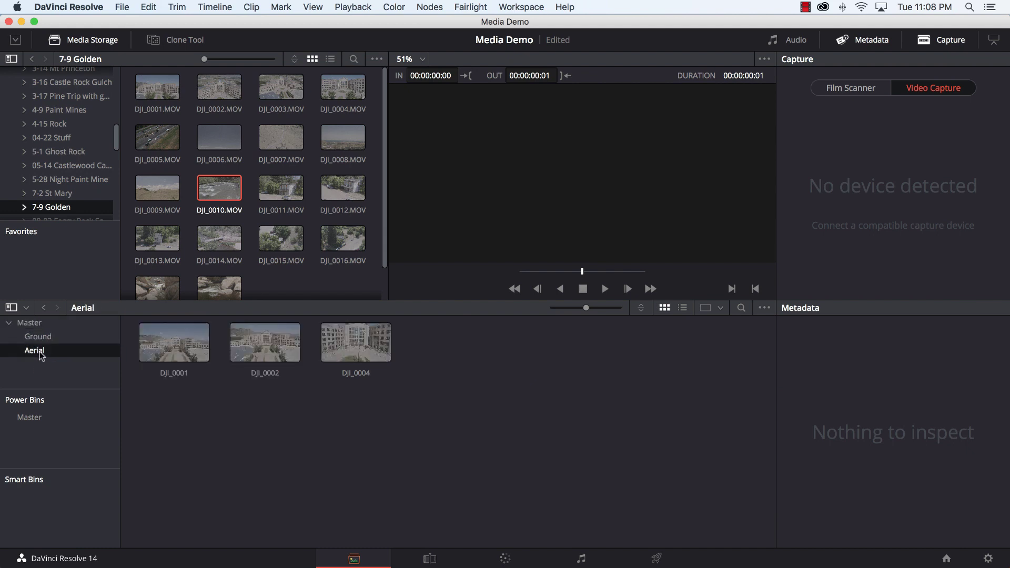
Step: Add DJI_0006.MOV, DJI_0011.MOV, DJI_0013.MOV and DJI_0014.MOV from the 7-9 Golden folder to the Aerial bin
left_click(242, 150)
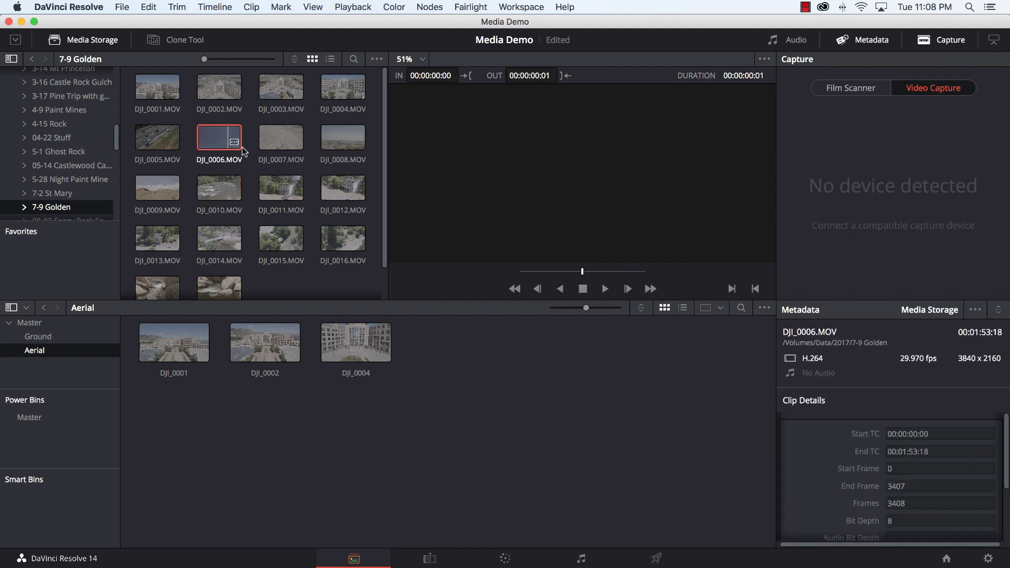
left_click(273, 195, "super")
left_click_drag(273, 194, 474, 376)
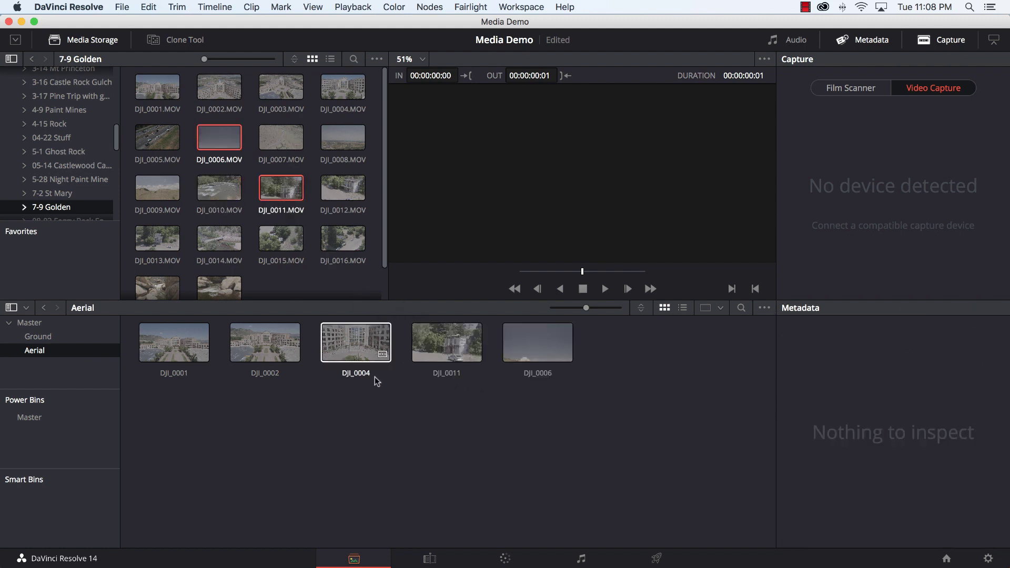
left_click(219, 238)
left_click(157, 238, "super")
left_click_drag(157, 238, 51, 349)
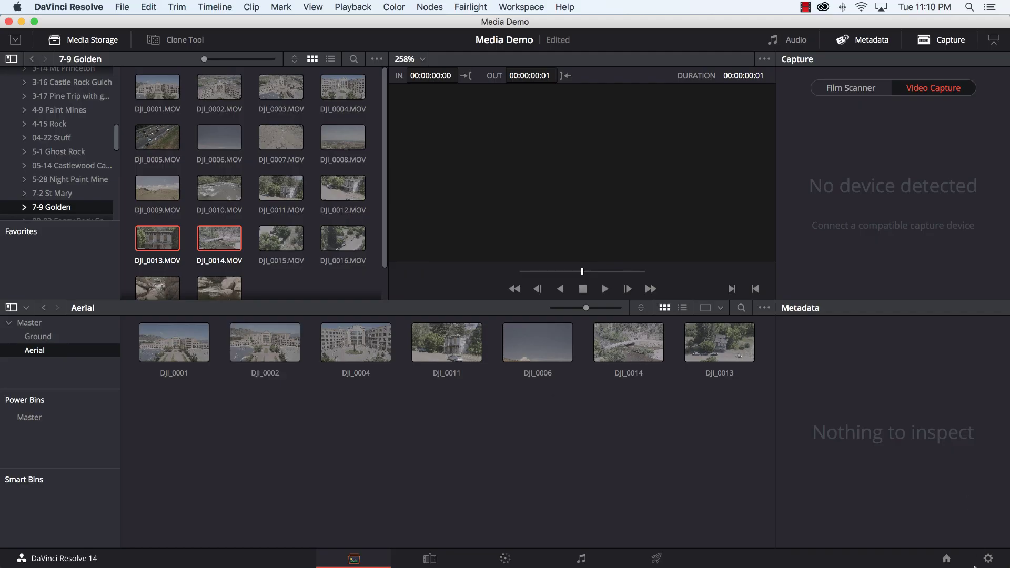
Step: In the project's master settings, set the optimized media resolution to Quarter and the optimized media format to ProRes 422 Proxy
left_click(988, 560)
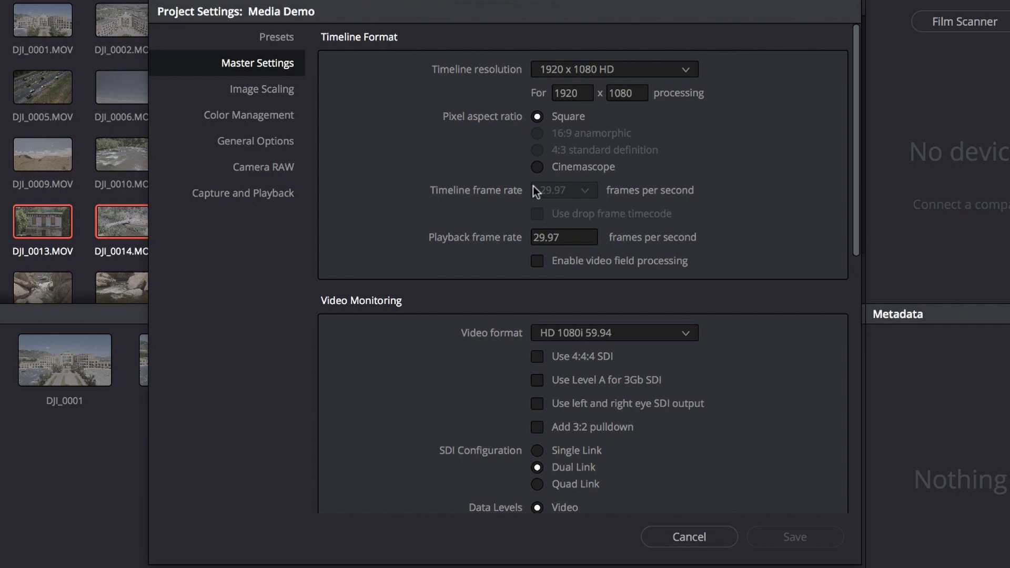
scroll(435, 246, "down", 10)
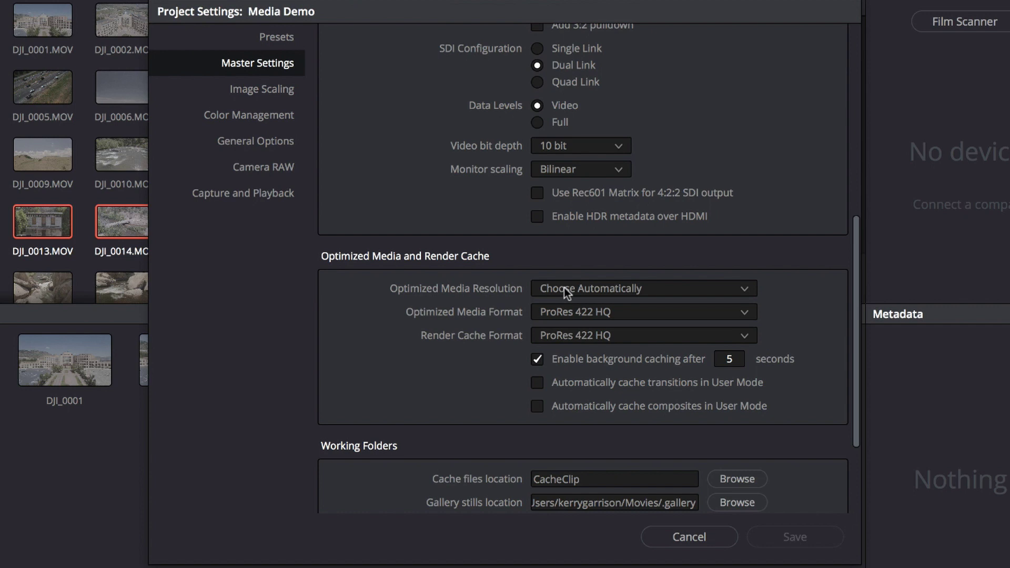
left_click(564, 288)
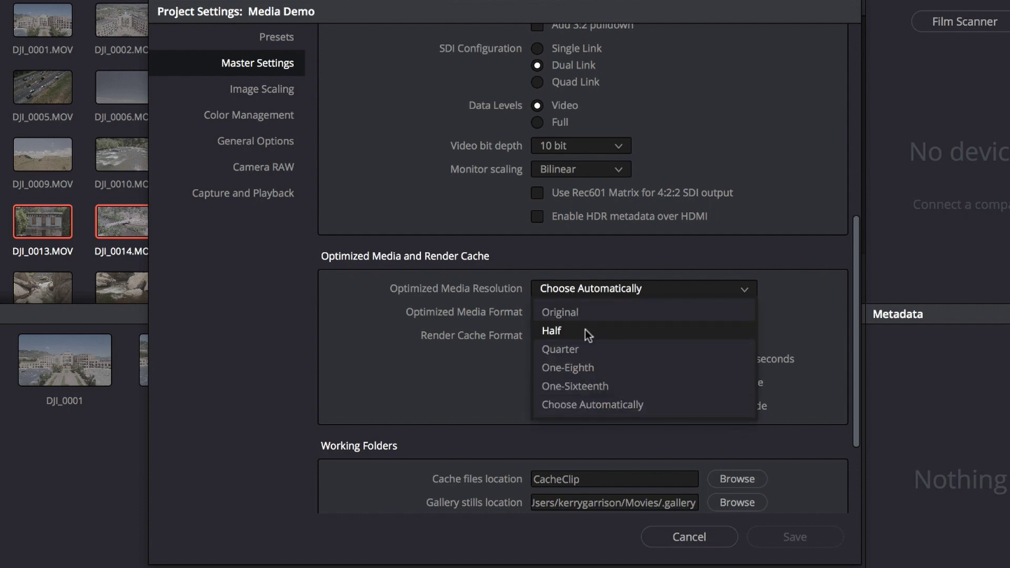
left_click(588, 346)
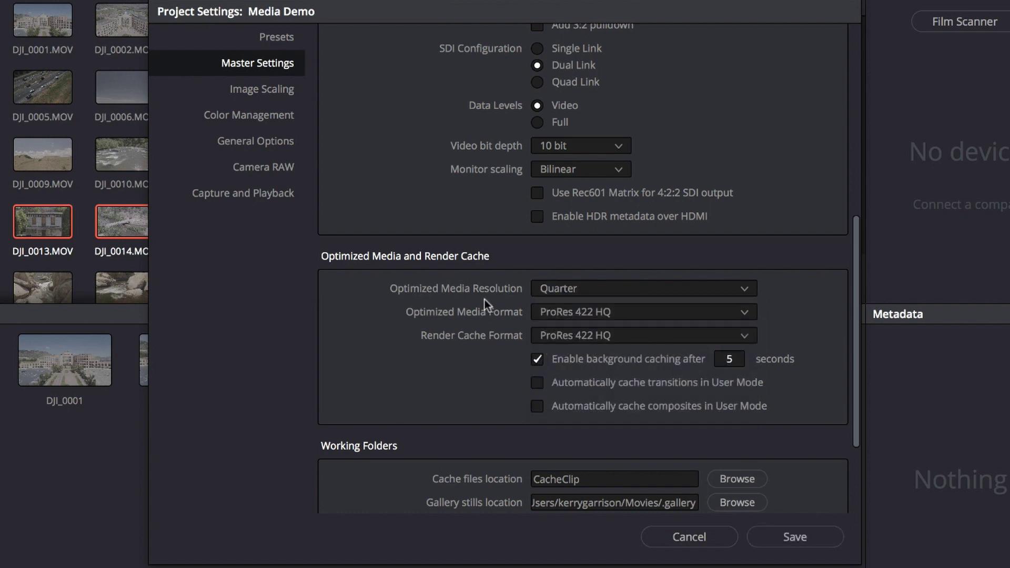
left_click(614, 310)
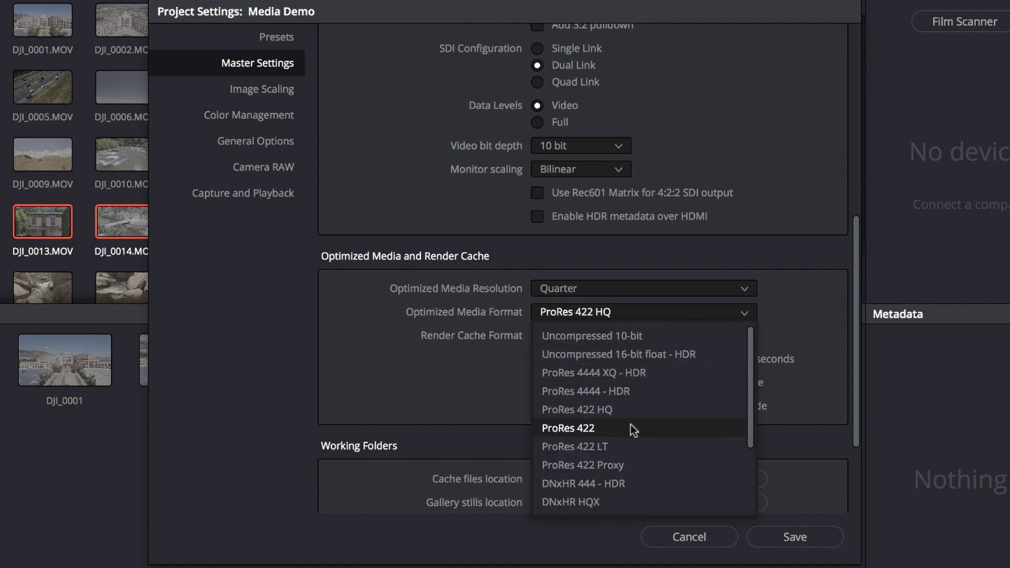
left_click(635, 465)
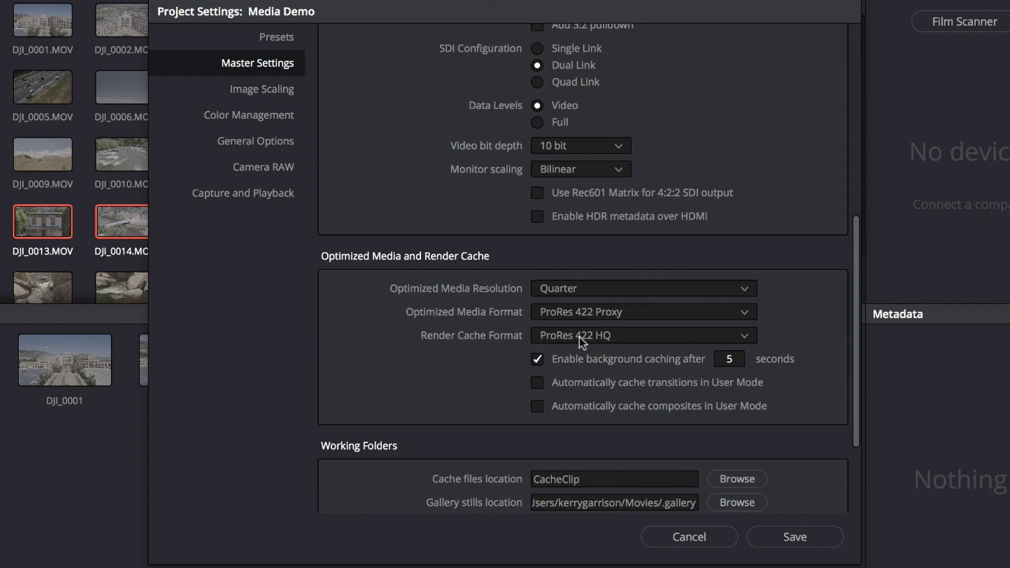
scroll(580, 337, "down", 3)
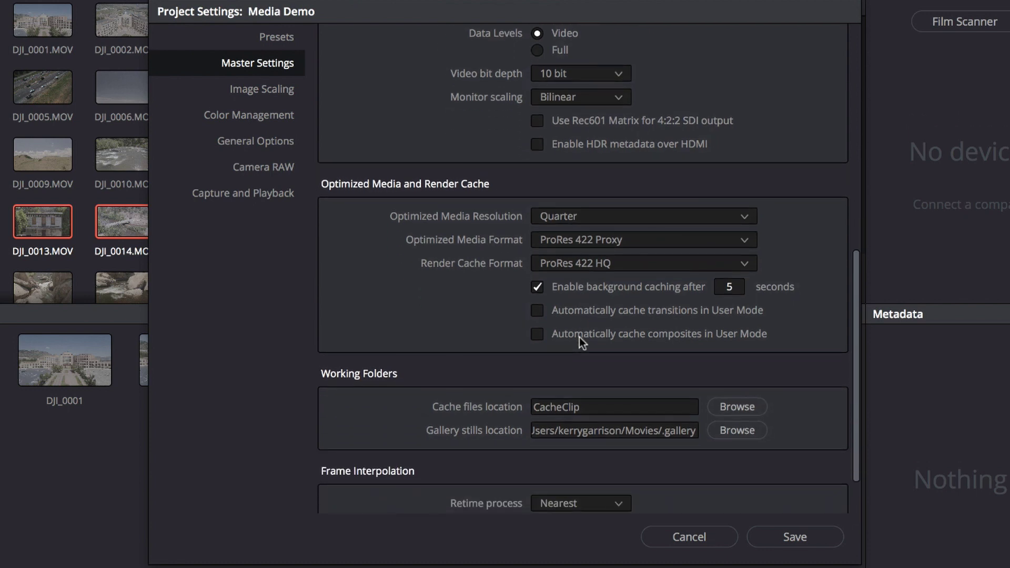
scroll(579, 337, "up", 2)
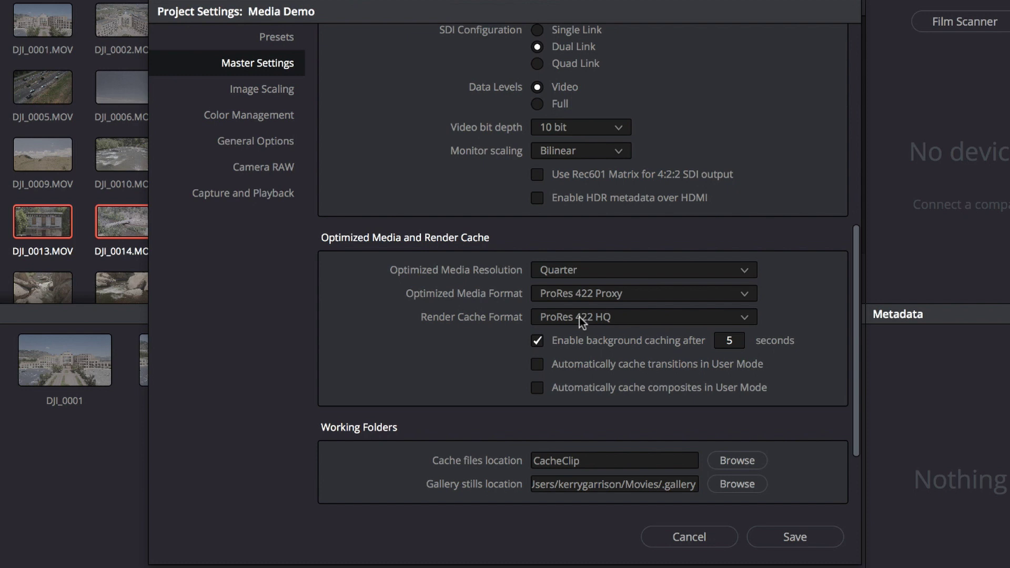
Step: Set the render cache format to ProRes 422 LT in the project's master settings
left_click(579, 316)
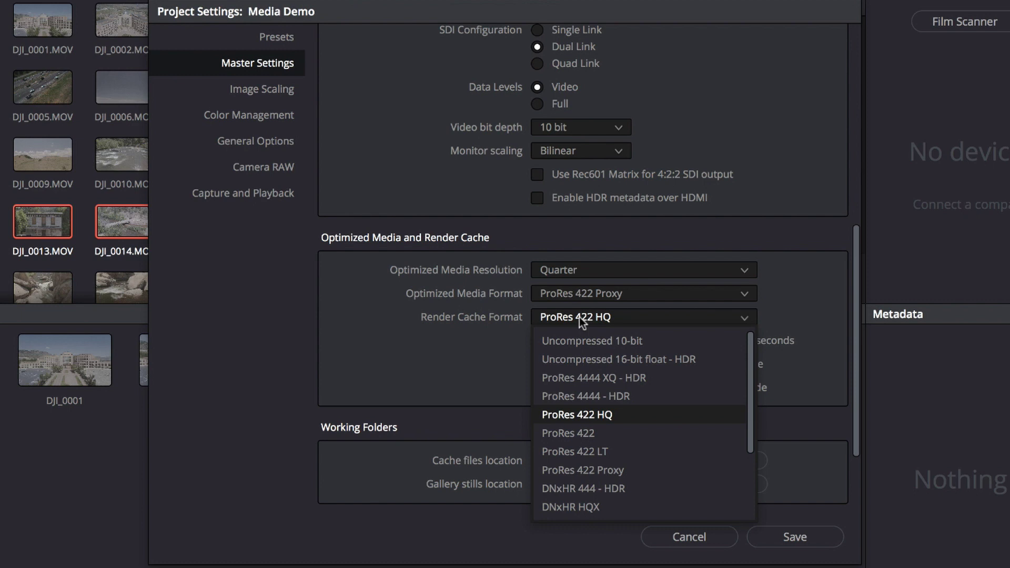
left_click(615, 450)
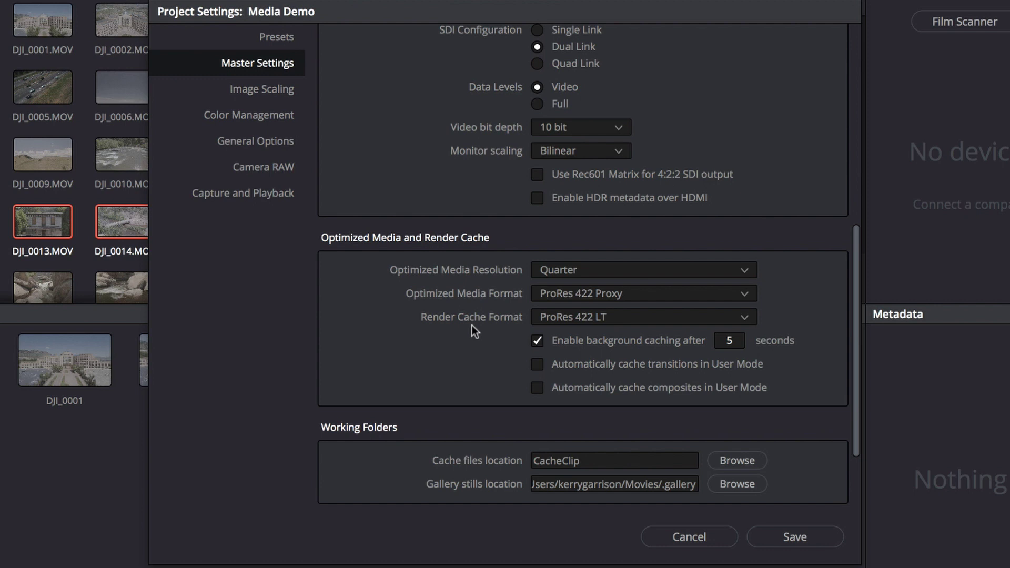
Step: Review the working folders, frame interpolation, video monitoring and timeline format master settings, and look at the general options
scroll(472, 326, "down", 3)
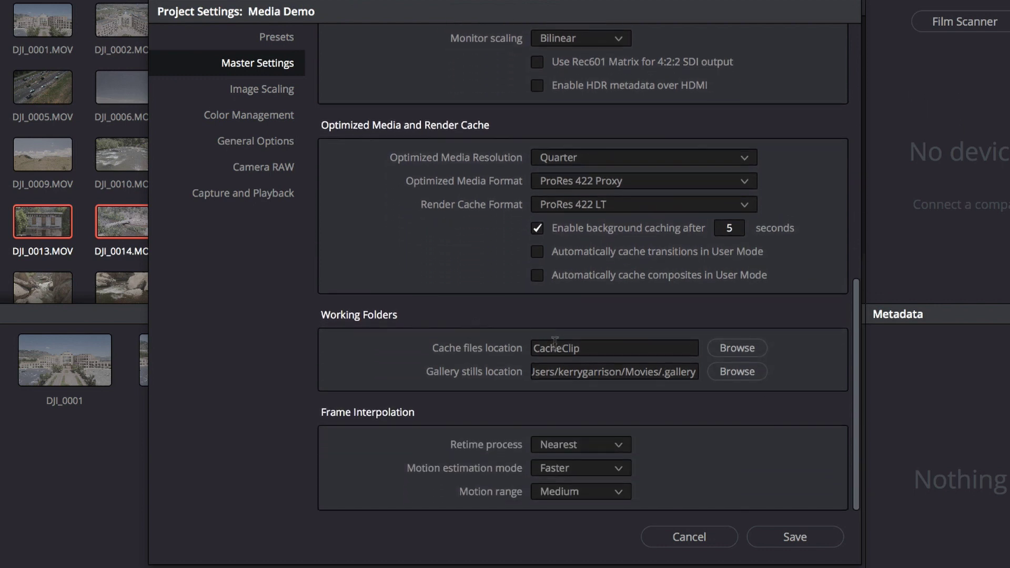
scroll(471, 383, "down", 1)
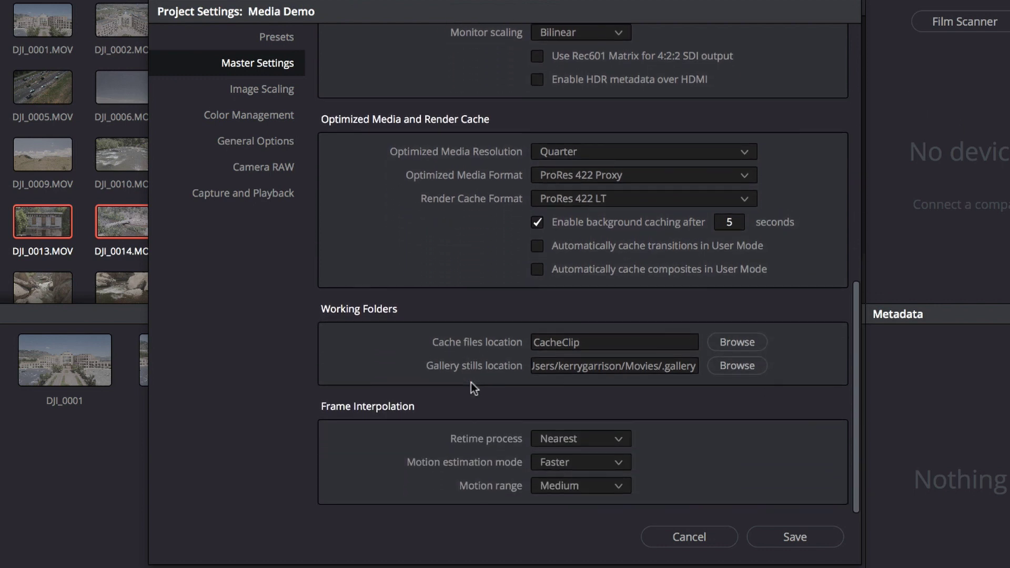
scroll(464, 390, "up", 7)
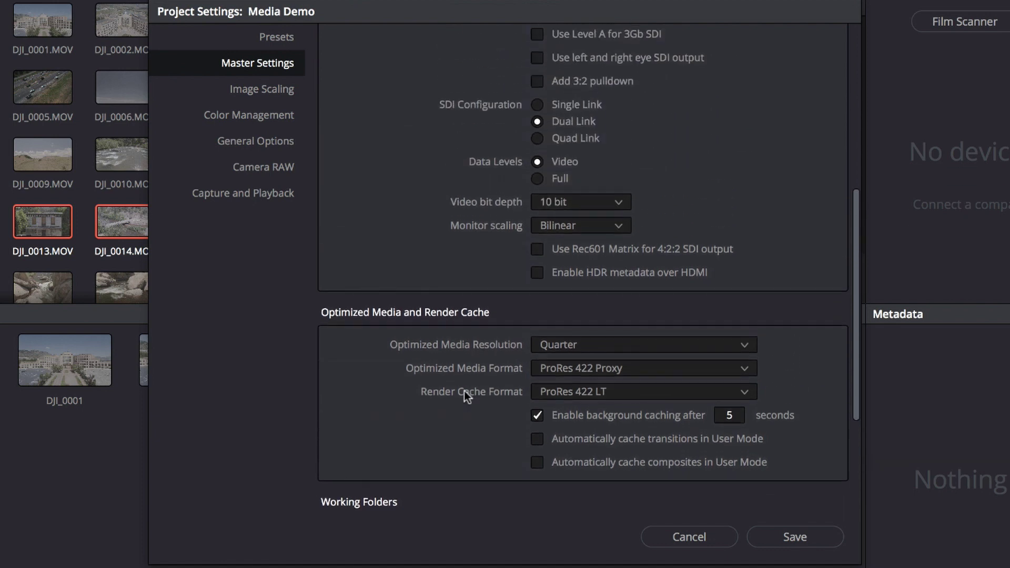
scroll(426, 306, "up", 4)
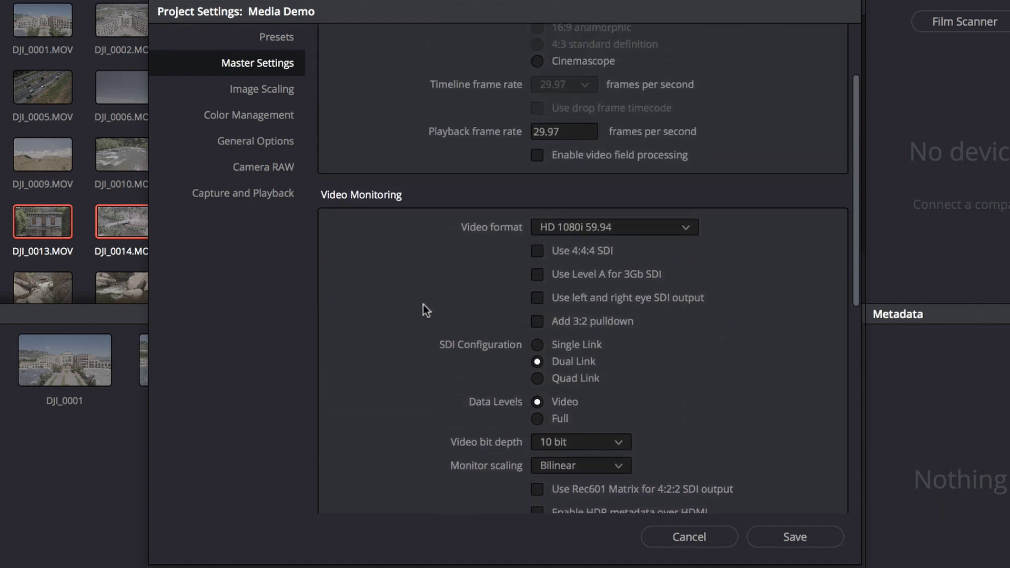
left_click(266, 143)
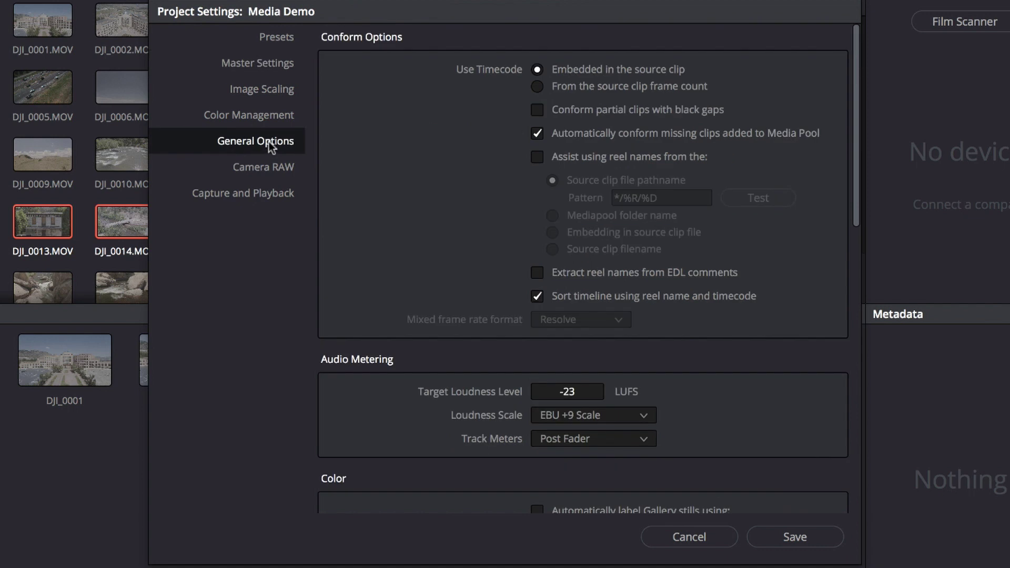
left_click(268, 62)
scroll(472, 269, "down", 1)
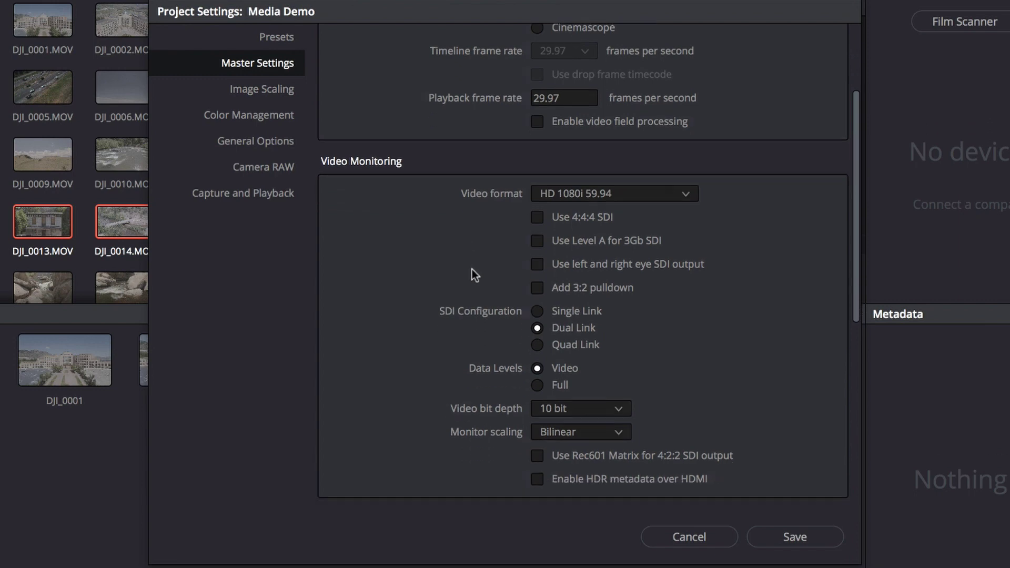
scroll(471, 269, "up", 3)
scroll(472, 270, "down", 8)
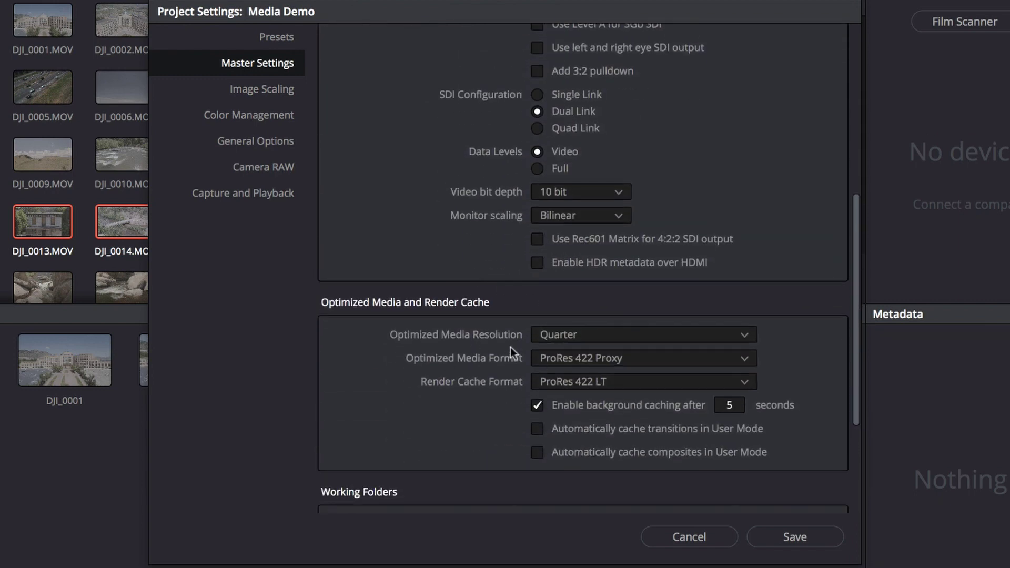
scroll(526, 343, "up", 8)
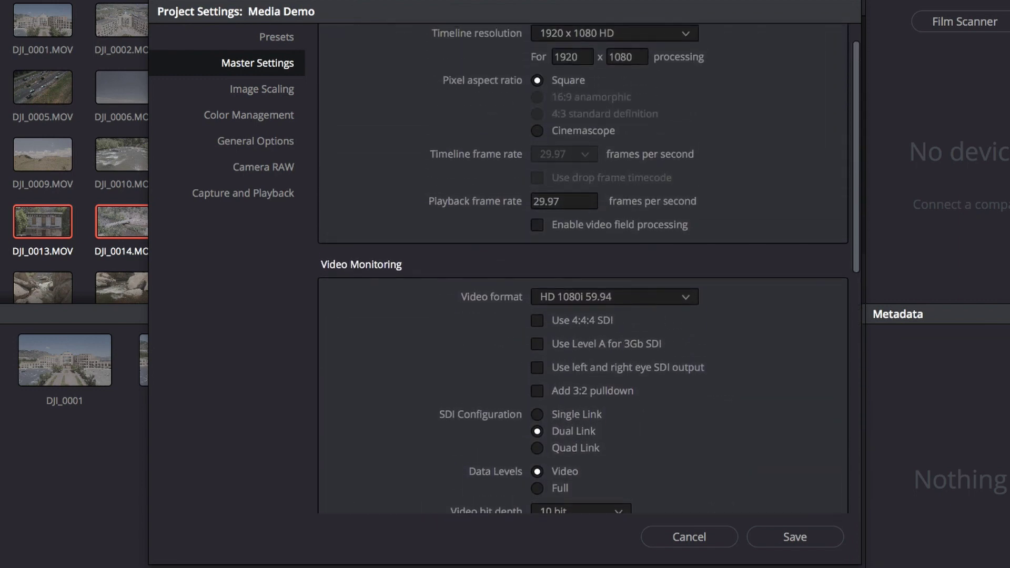
scroll(745, 350, "up", 1)
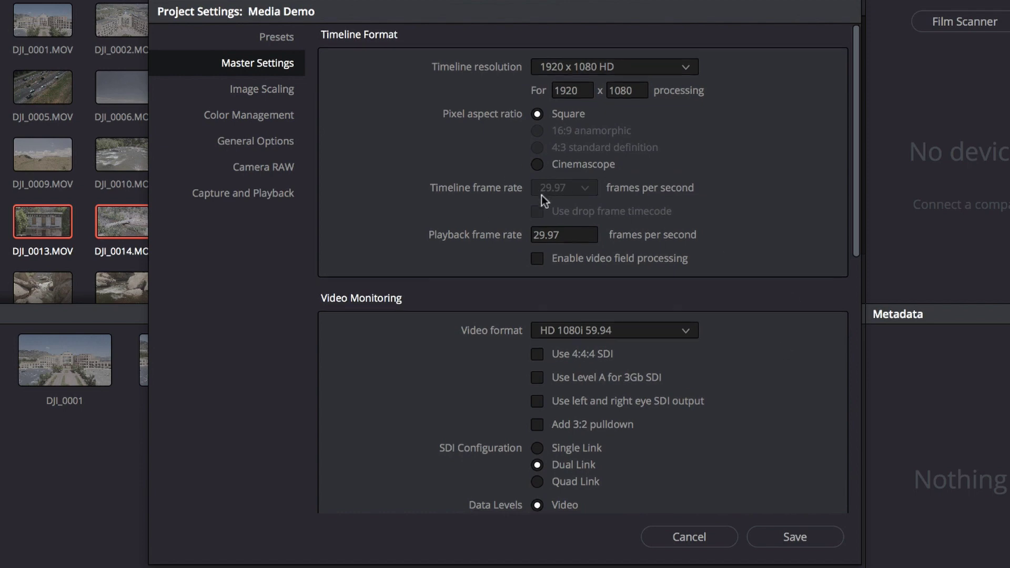
Step: Save the changed project settings and save the Media Demo project
left_click(794, 537)
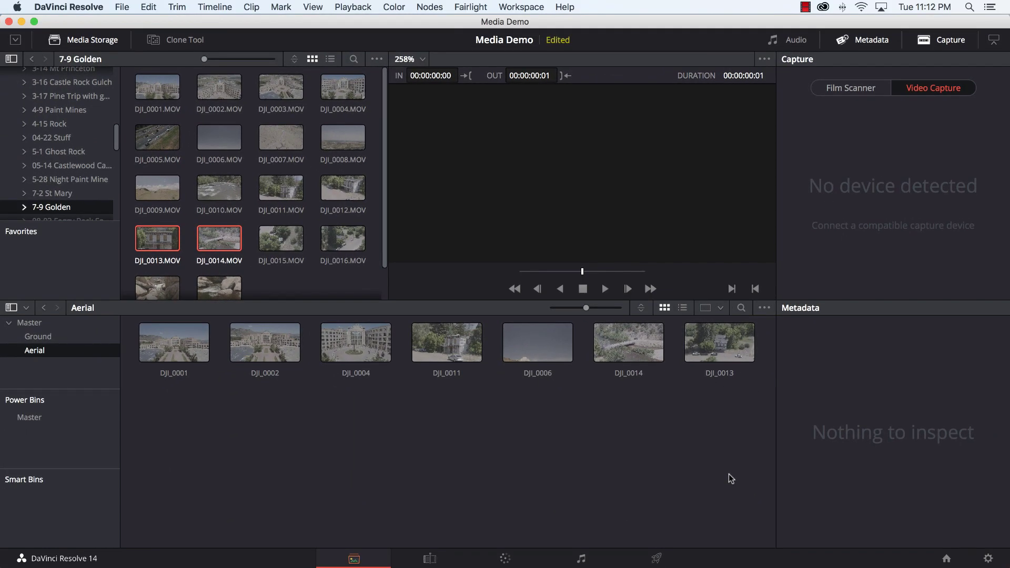
left_click(118, 6)
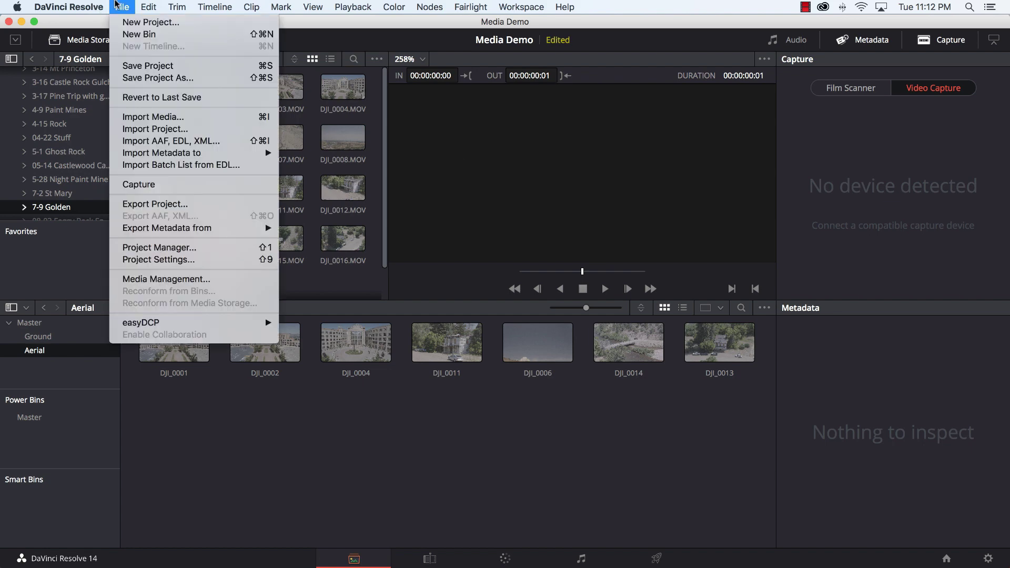
left_click(149, 65)
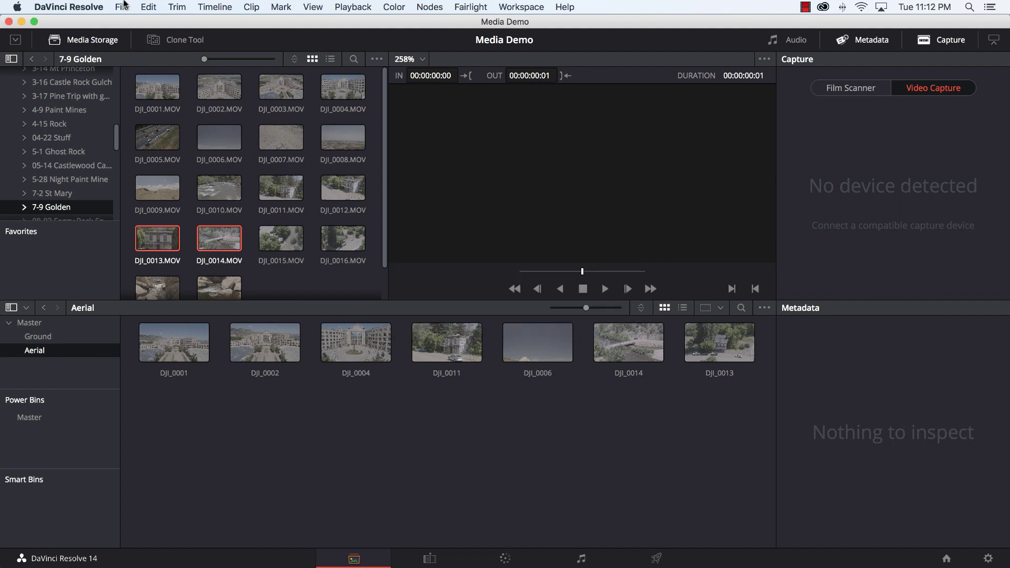
Step: Enable Live Save in the user auto save preferences, apply the preferences and save the project
left_click(122, 5)
mouse_move(89, 9)
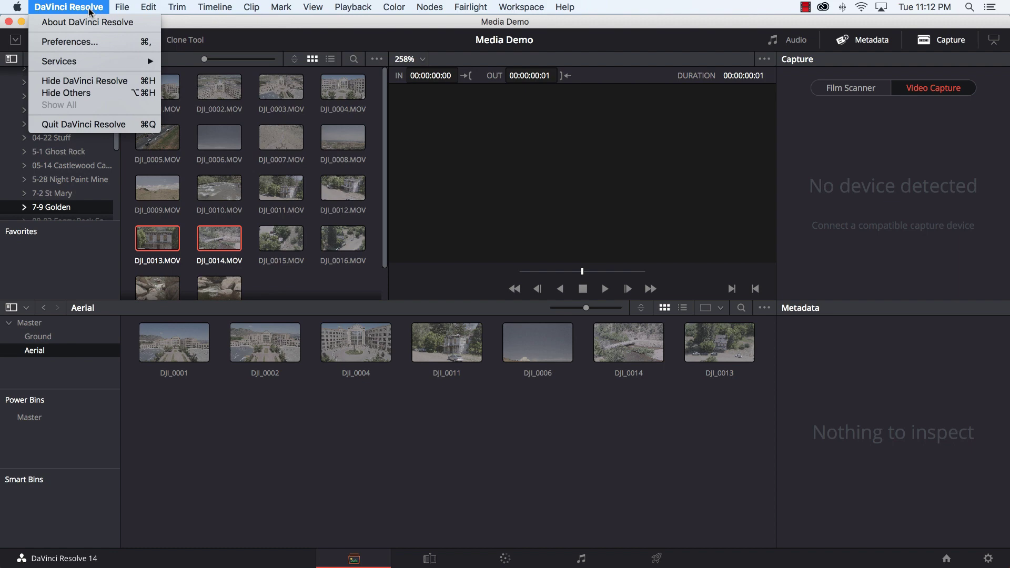
left_click(92, 44)
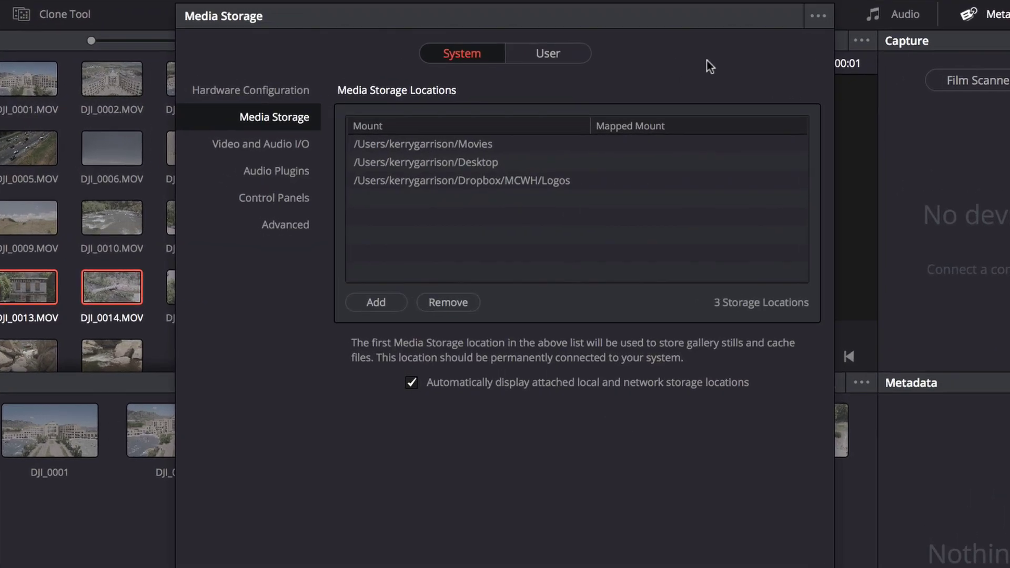
left_click(552, 50)
left_click(280, 119)
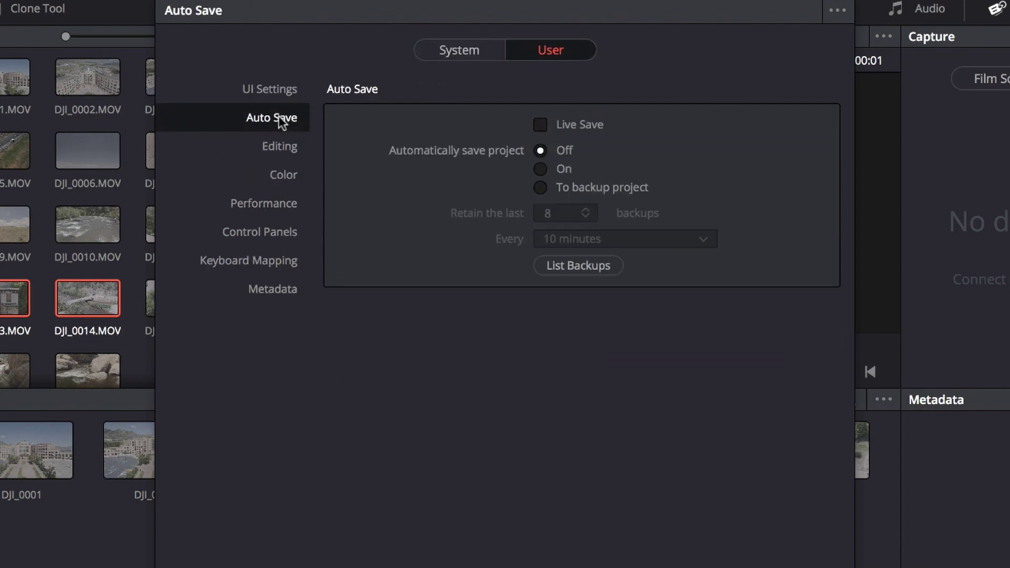
left_click(586, 125)
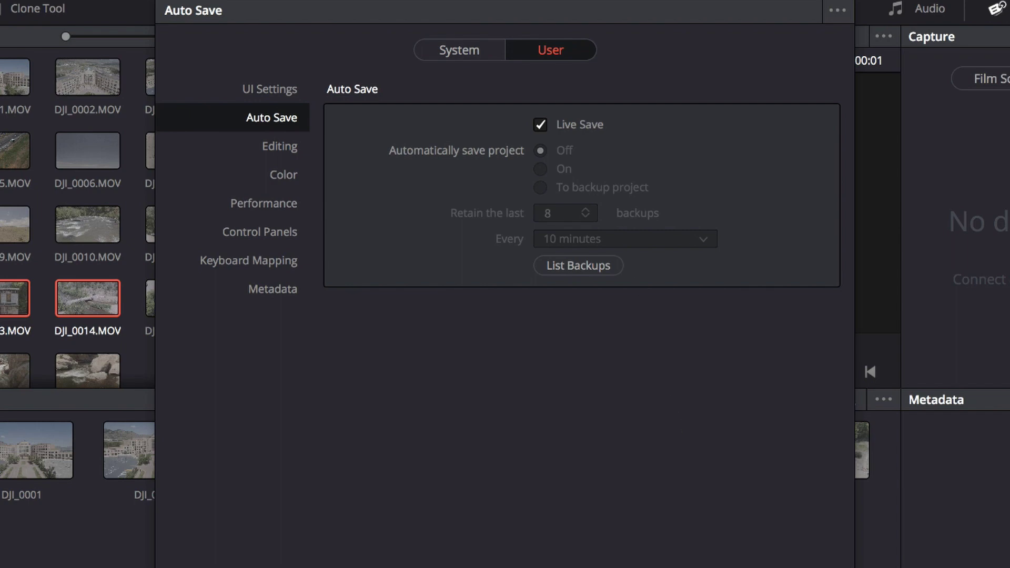
left_click(717, 557)
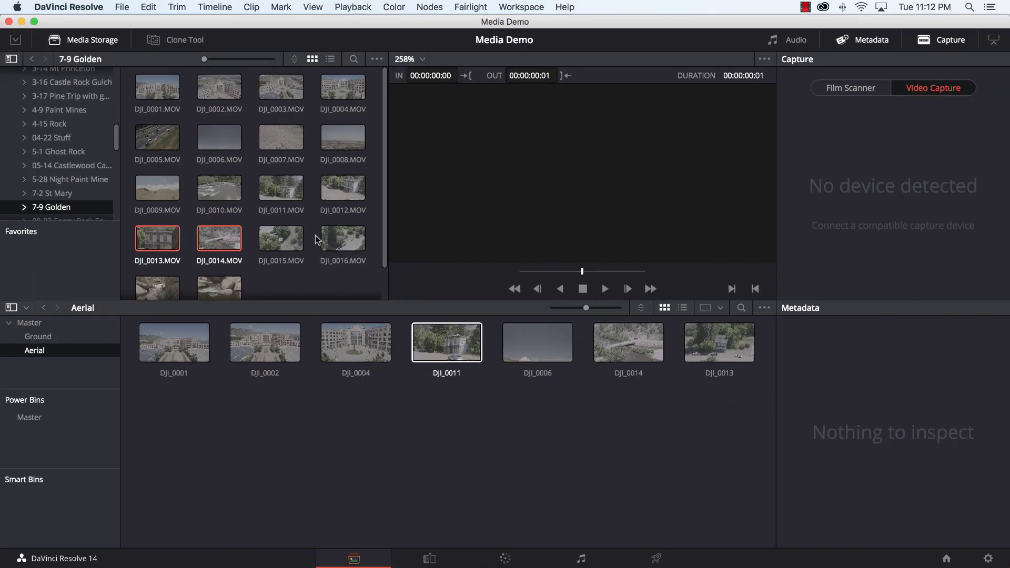
left_click(122, 7)
left_click(150, 66)
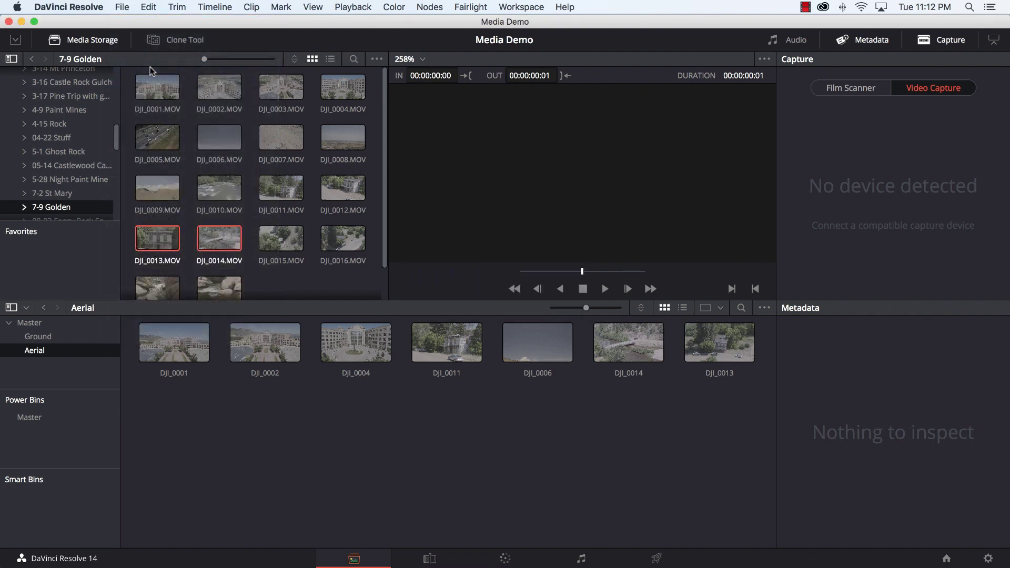